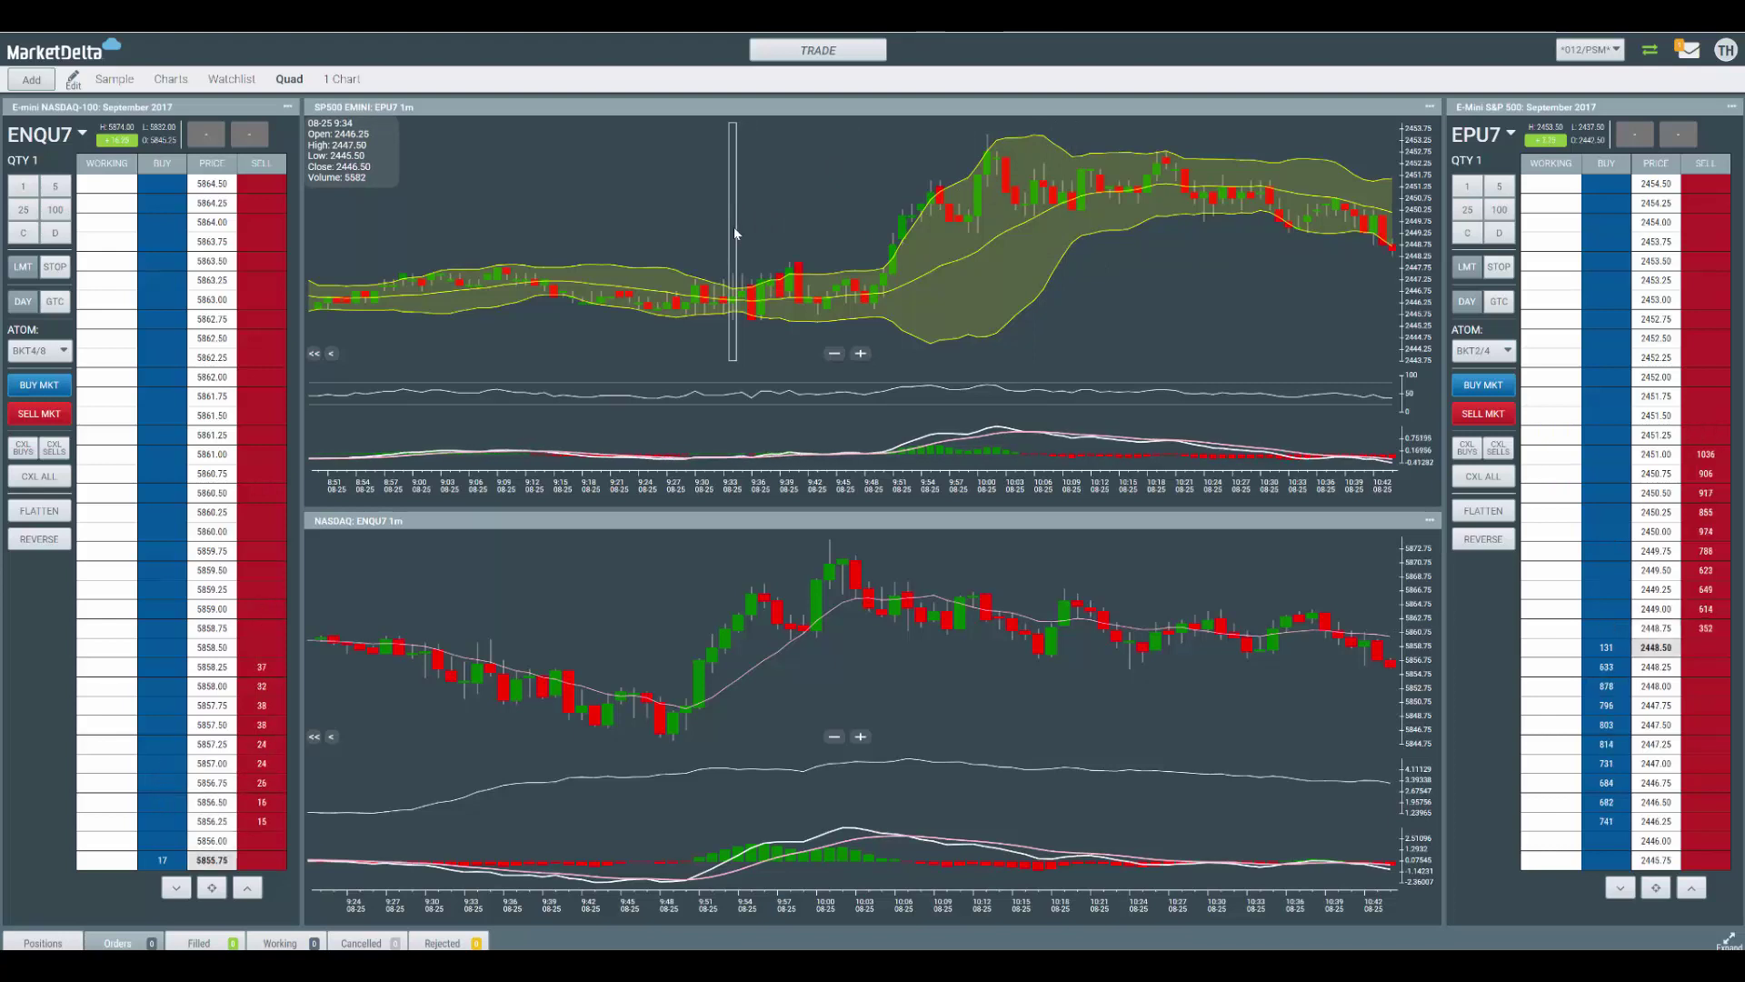
# Step: Recentre the ENQU7 DOM ladder on the current last price
pyautogui.click(210, 889)
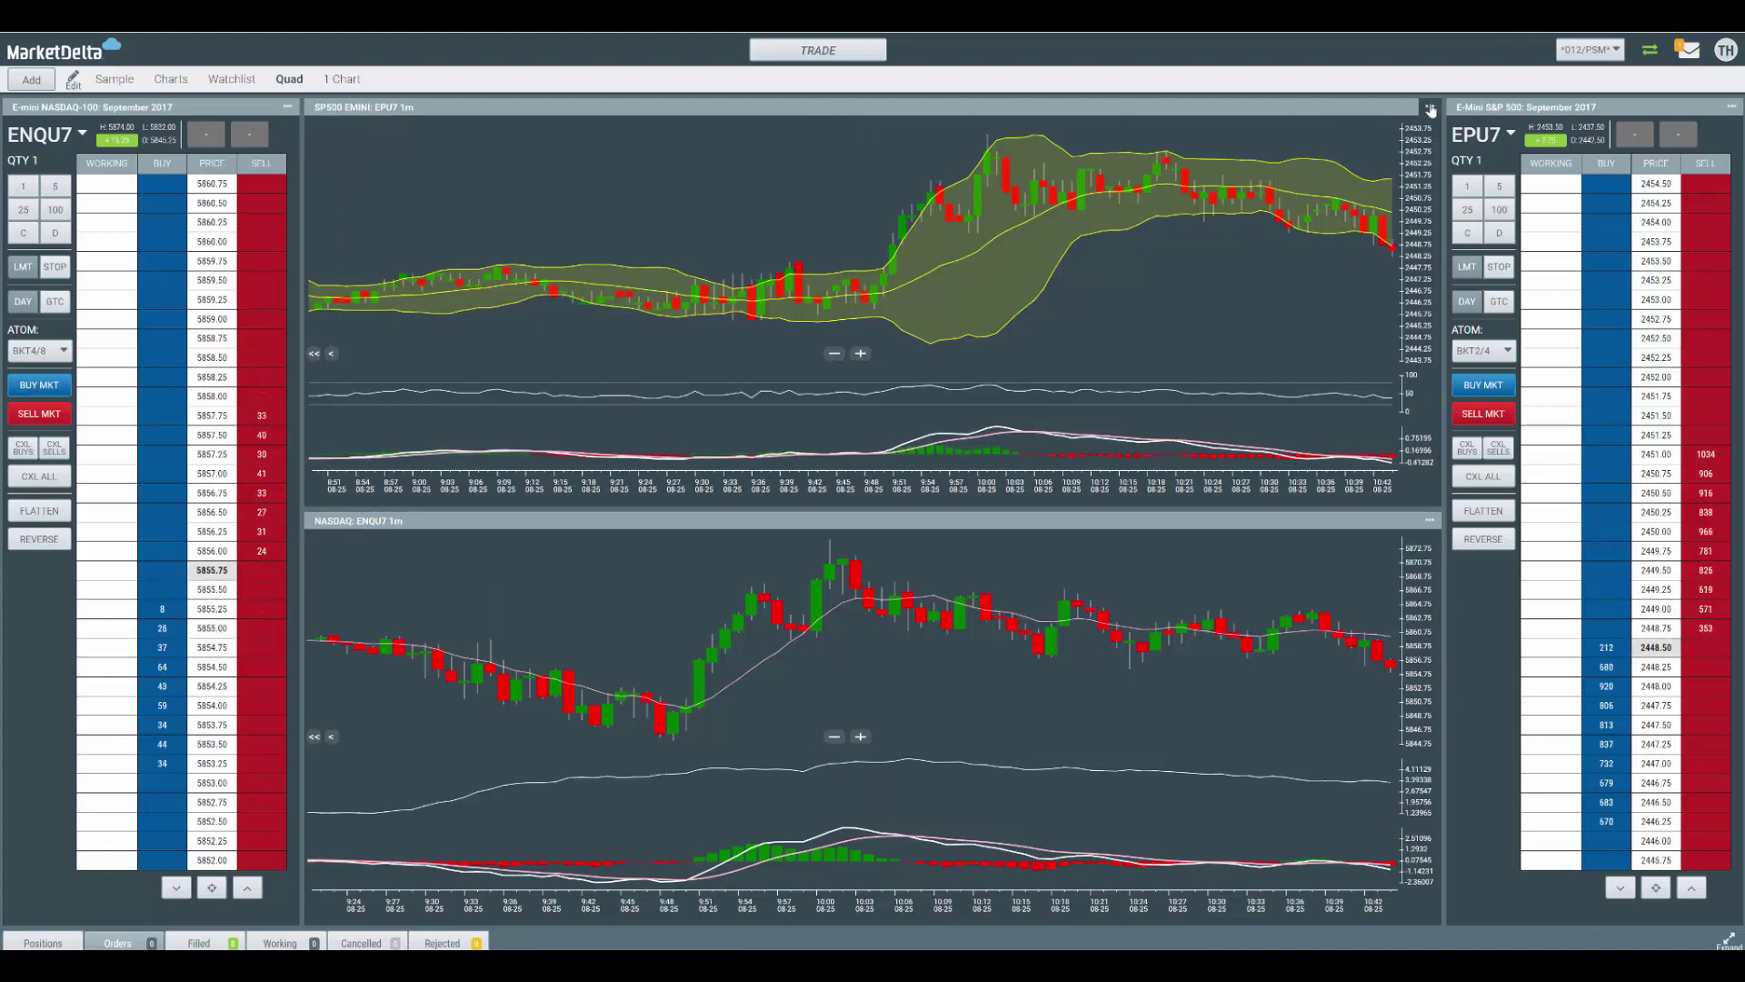
# Step: Bring up the SP500 E-mini chart's Study dialog and review its Bollinger Bands study
pyautogui.click(1430, 110)
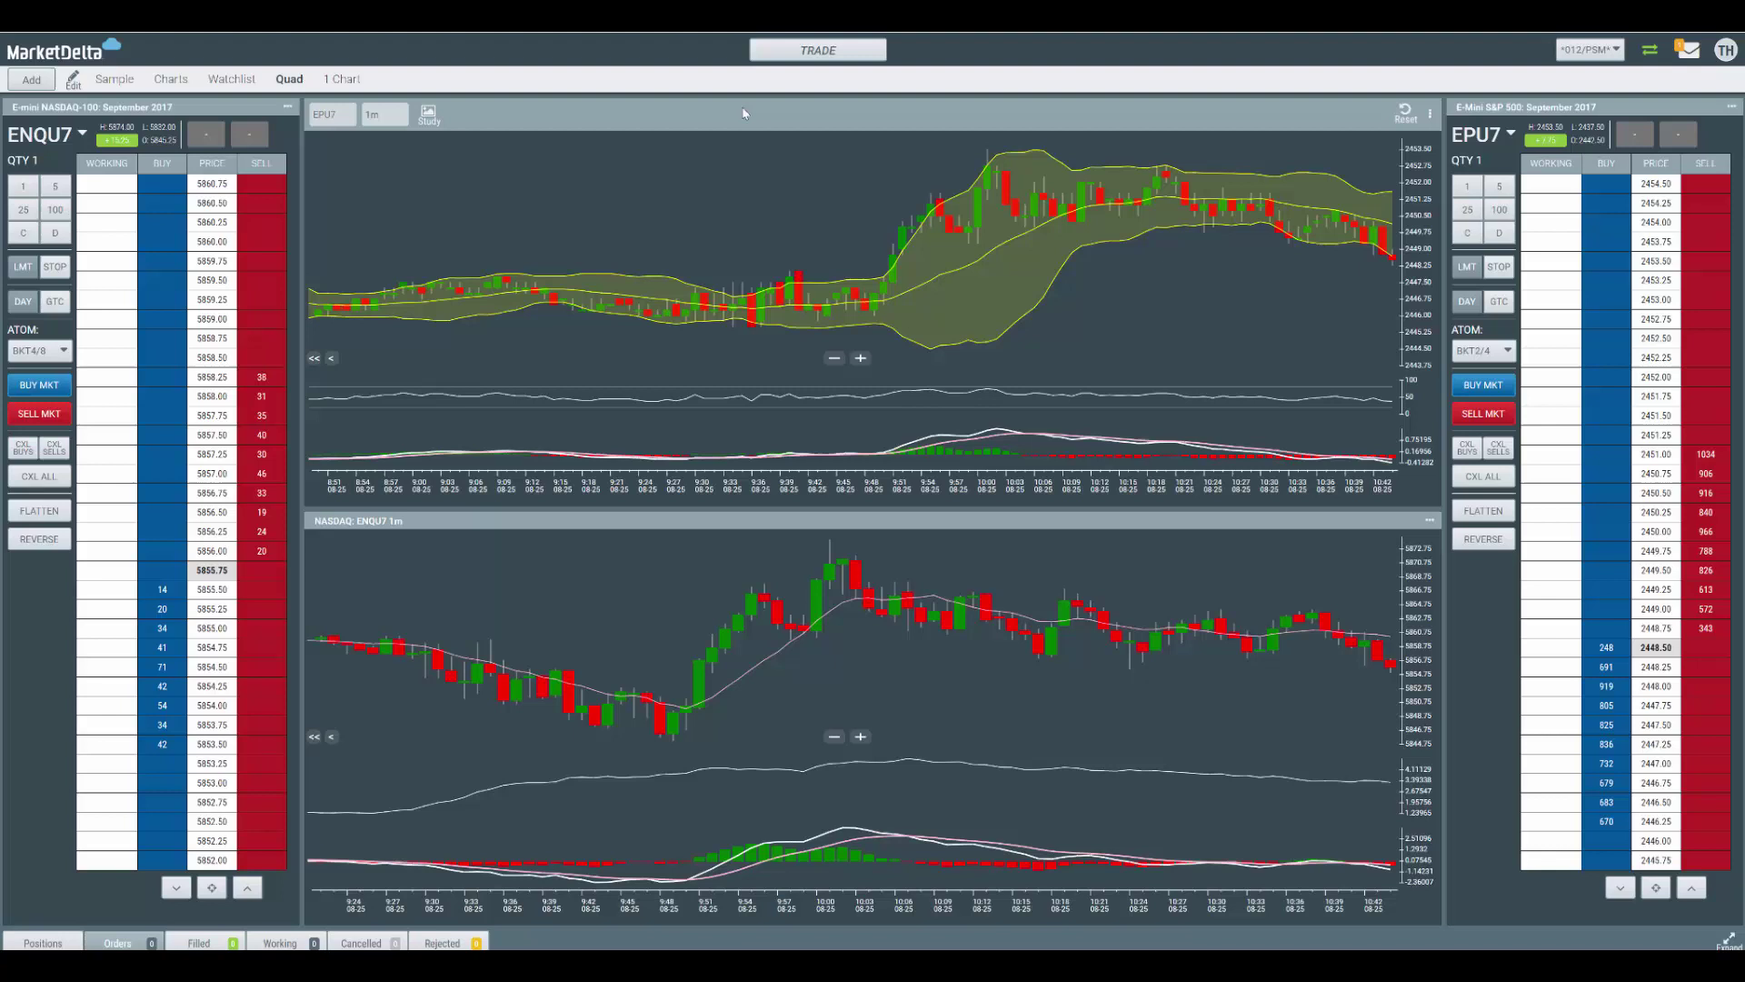
pyautogui.click(429, 116)
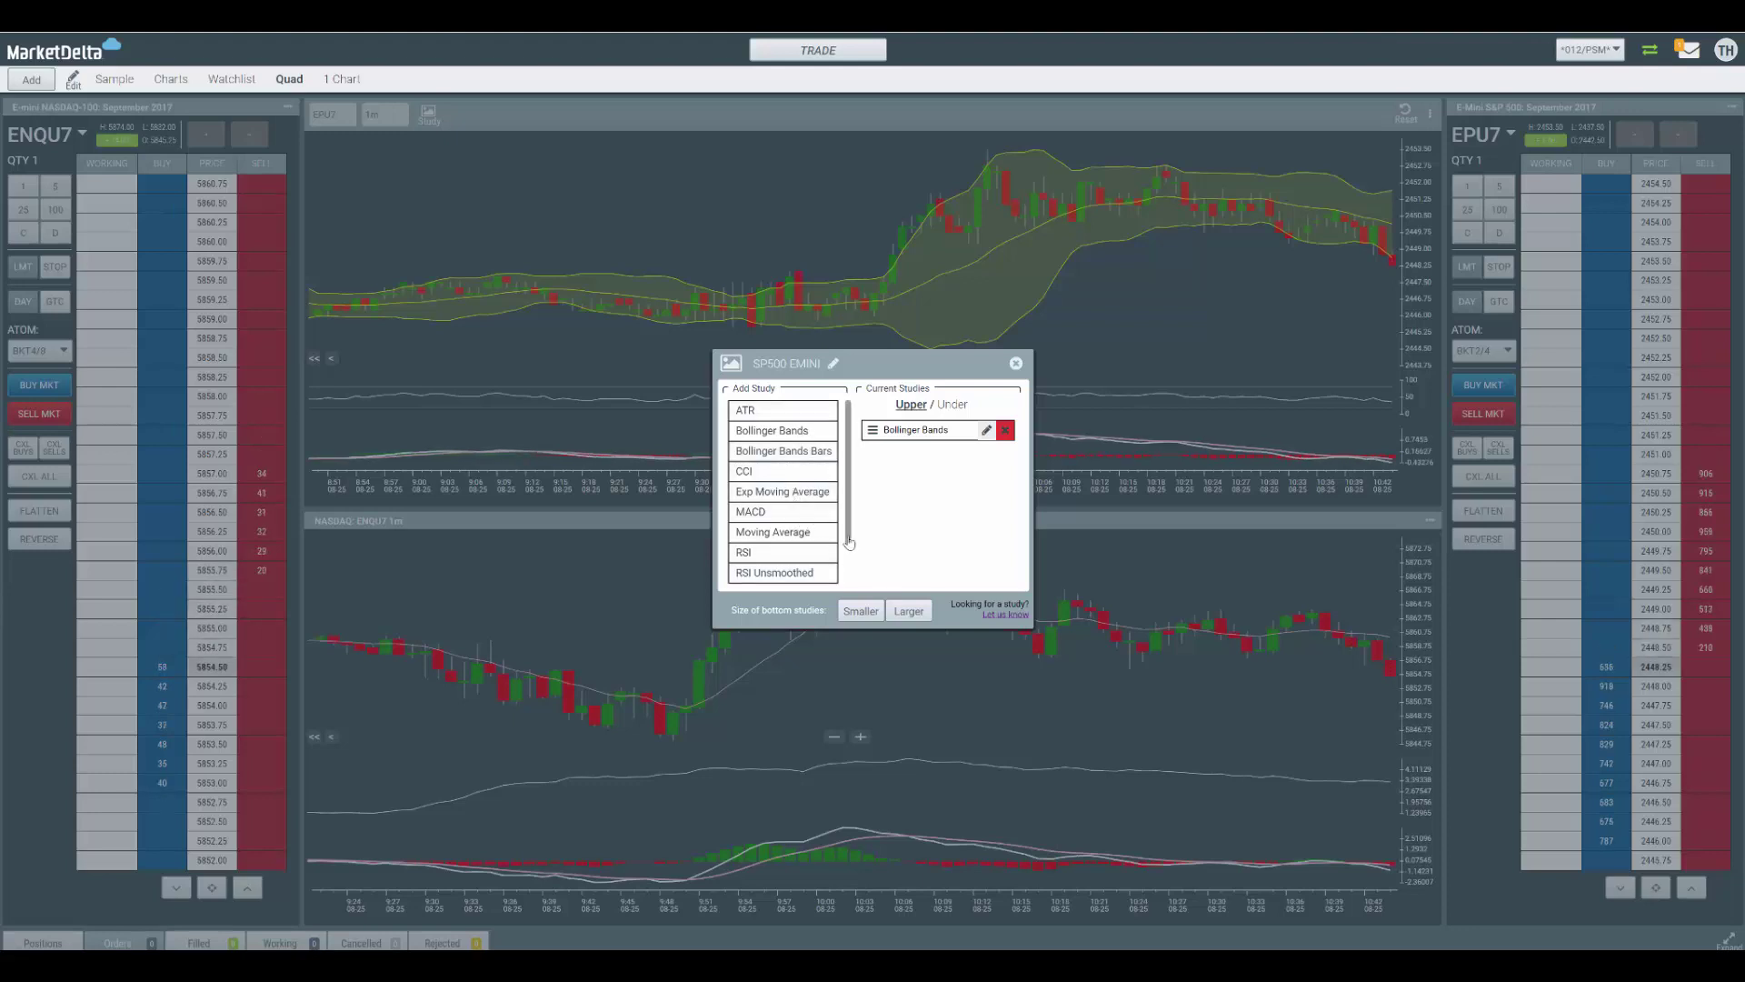
pyautogui.scroll(-1, 848, 571)
pyautogui.scroll(2, 847, 537)
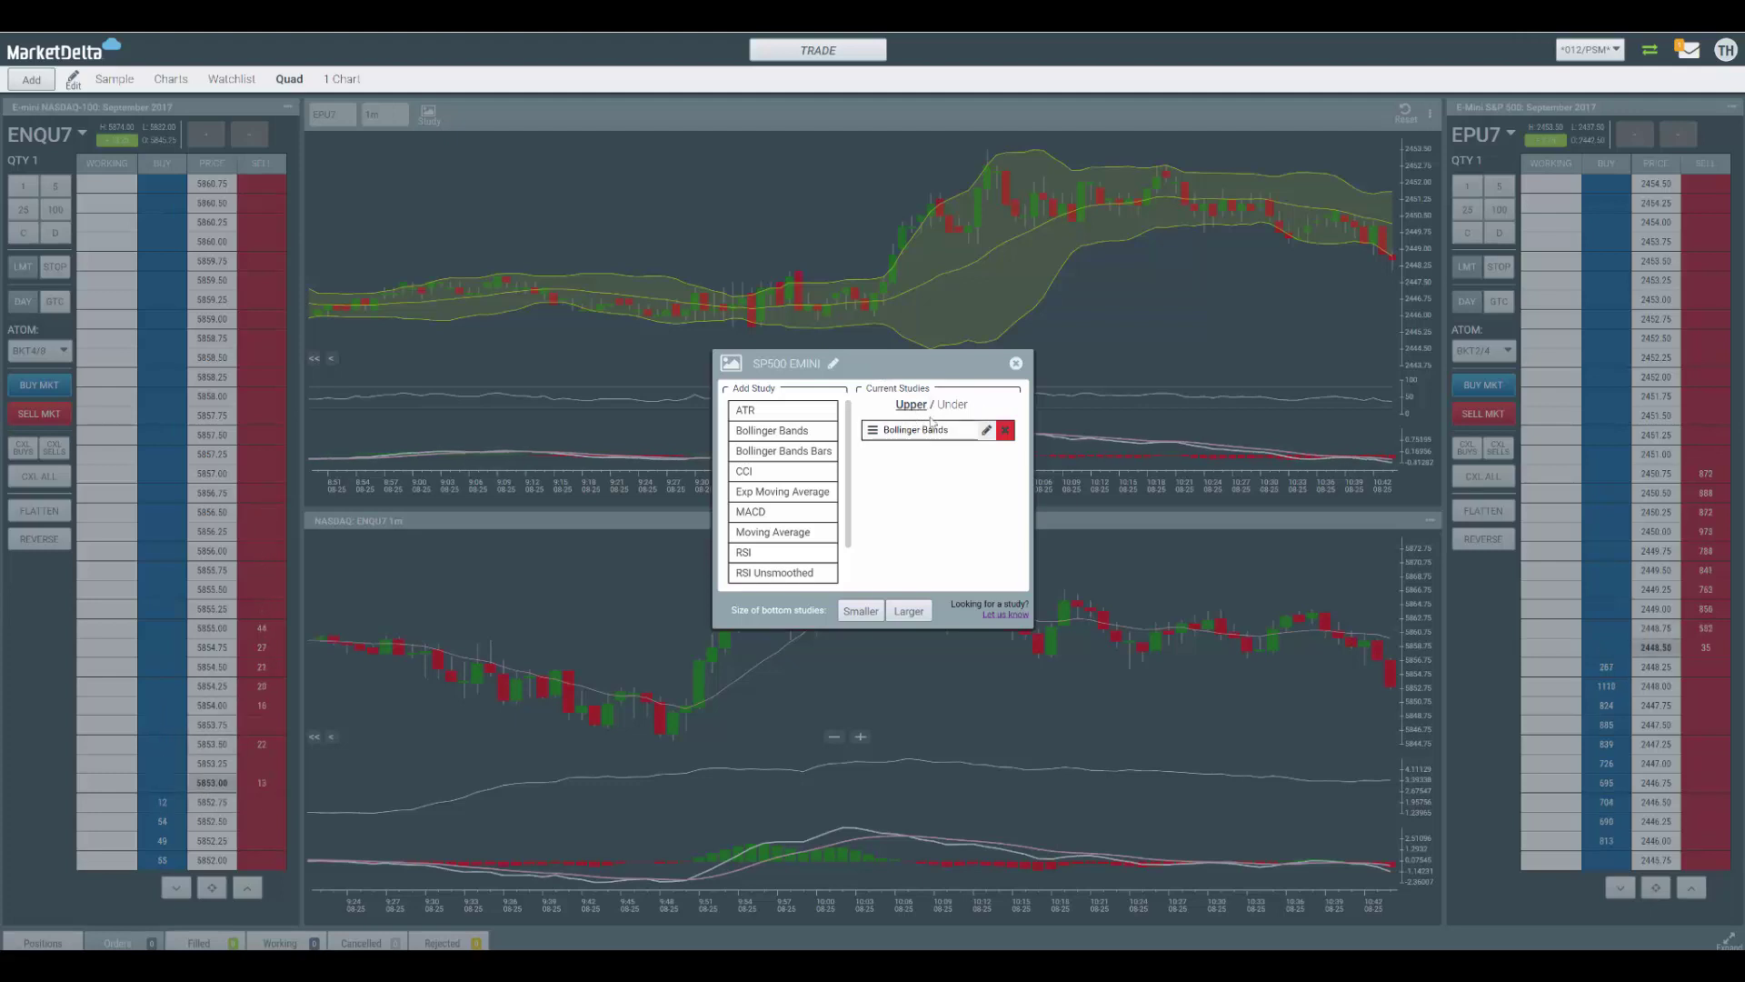
# Step: Delete the SP500 Bollinger Bands, then re-add them with period 20, 2 deviations, yellow bands
pyautogui.click(1003, 435)
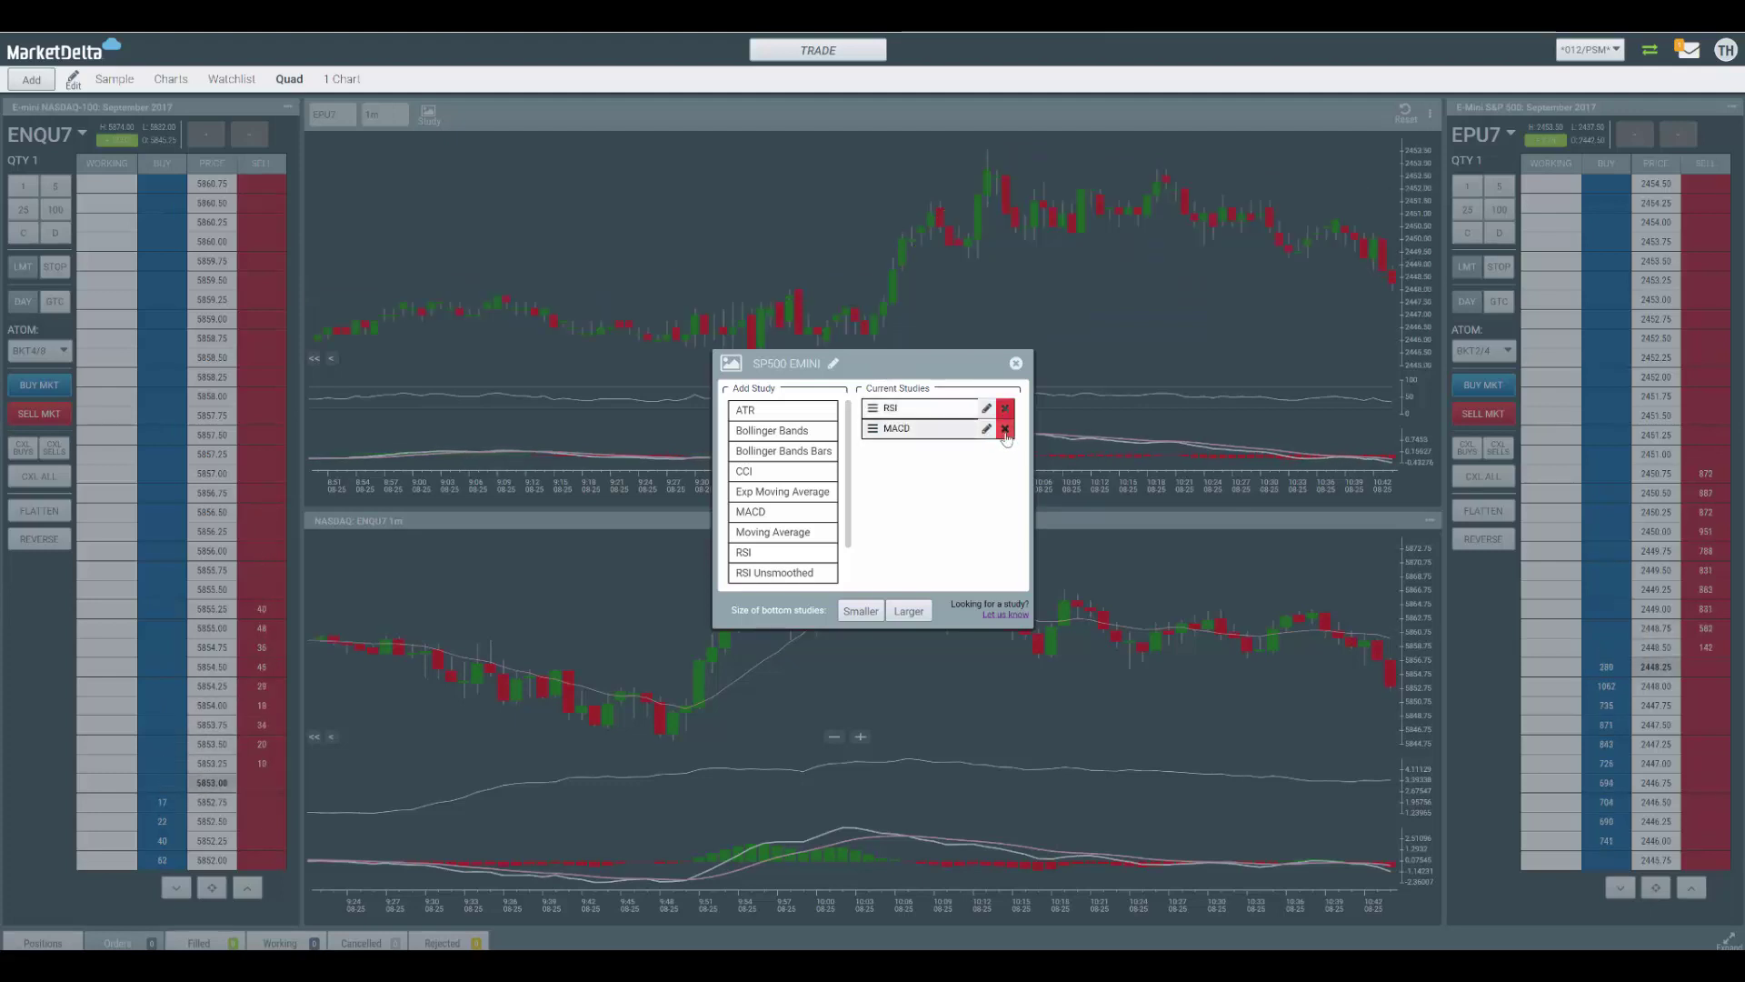
pyautogui.click(1016, 364)
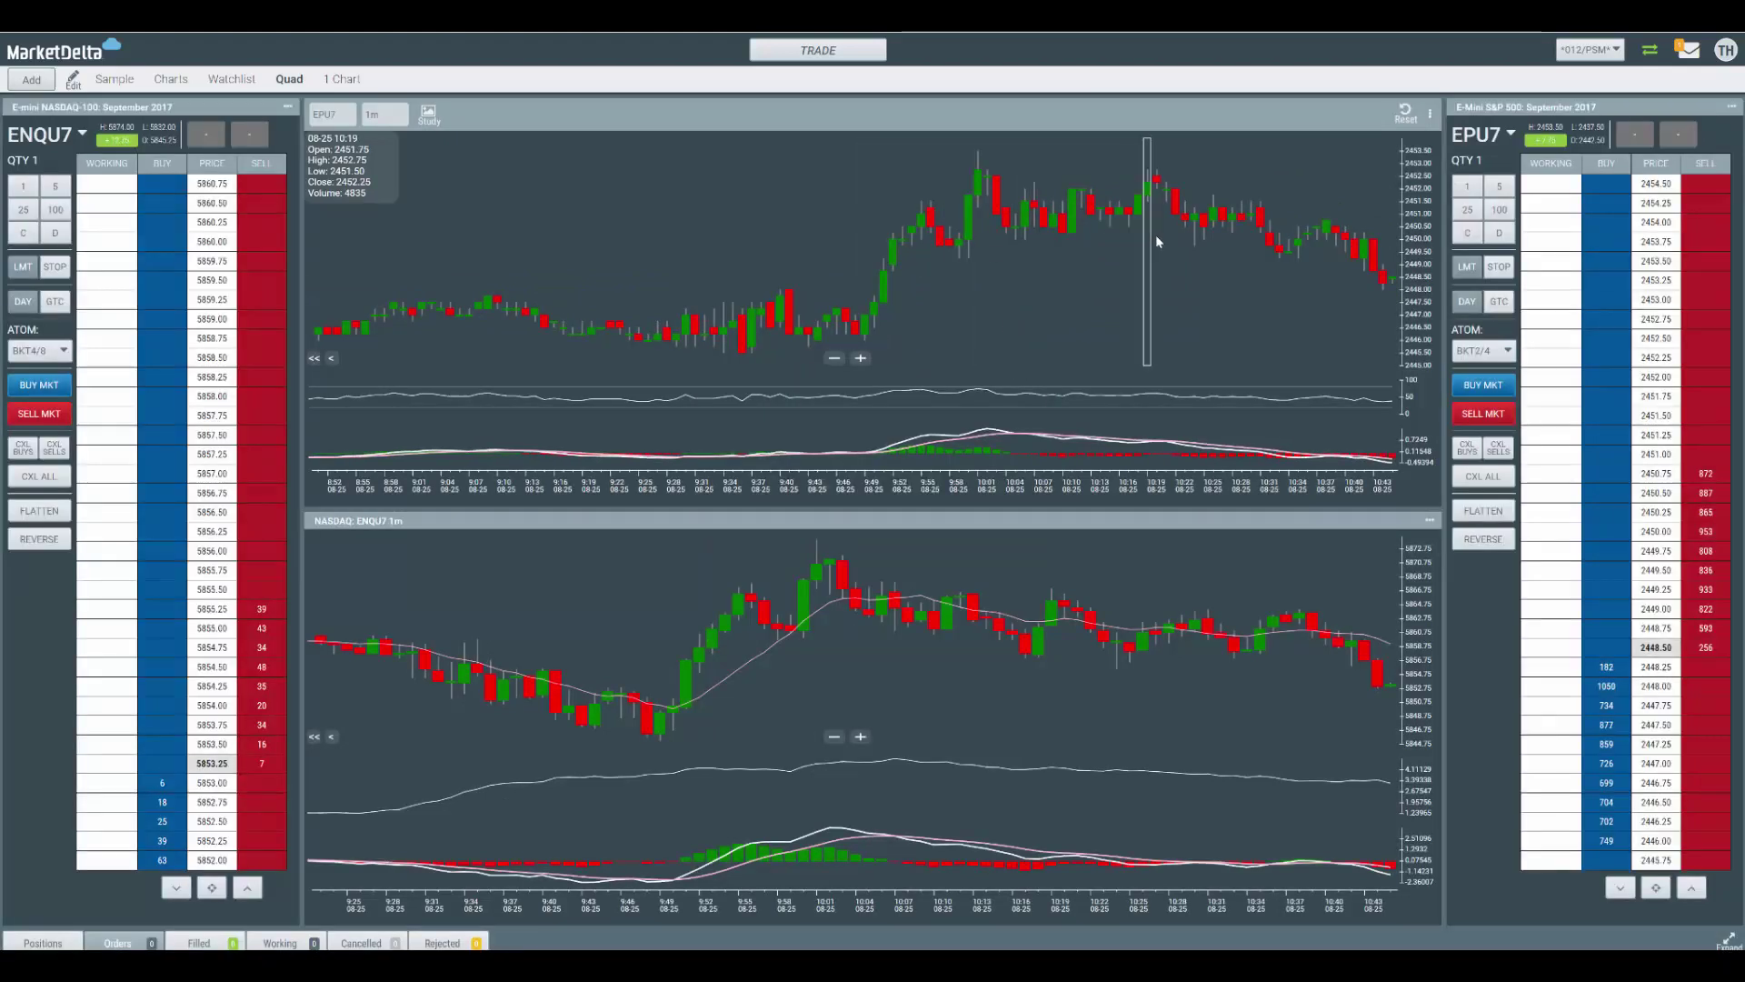
pyautogui.click(429, 114)
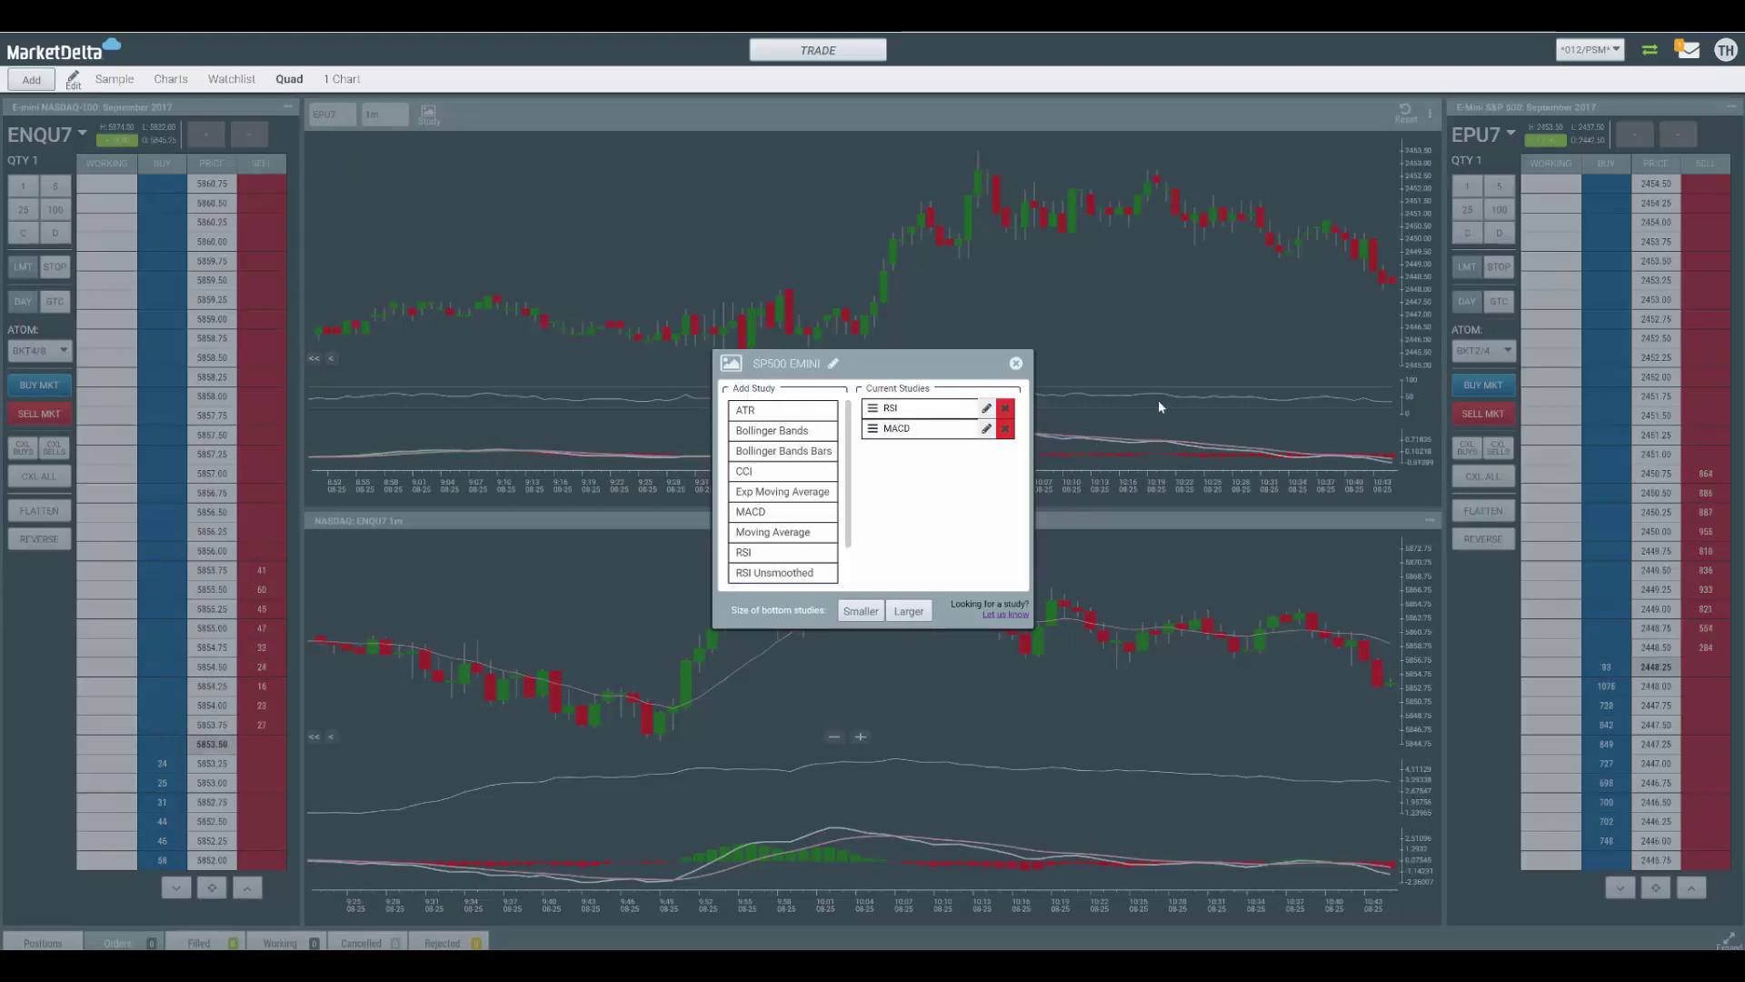
pyautogui.click(789, 433)
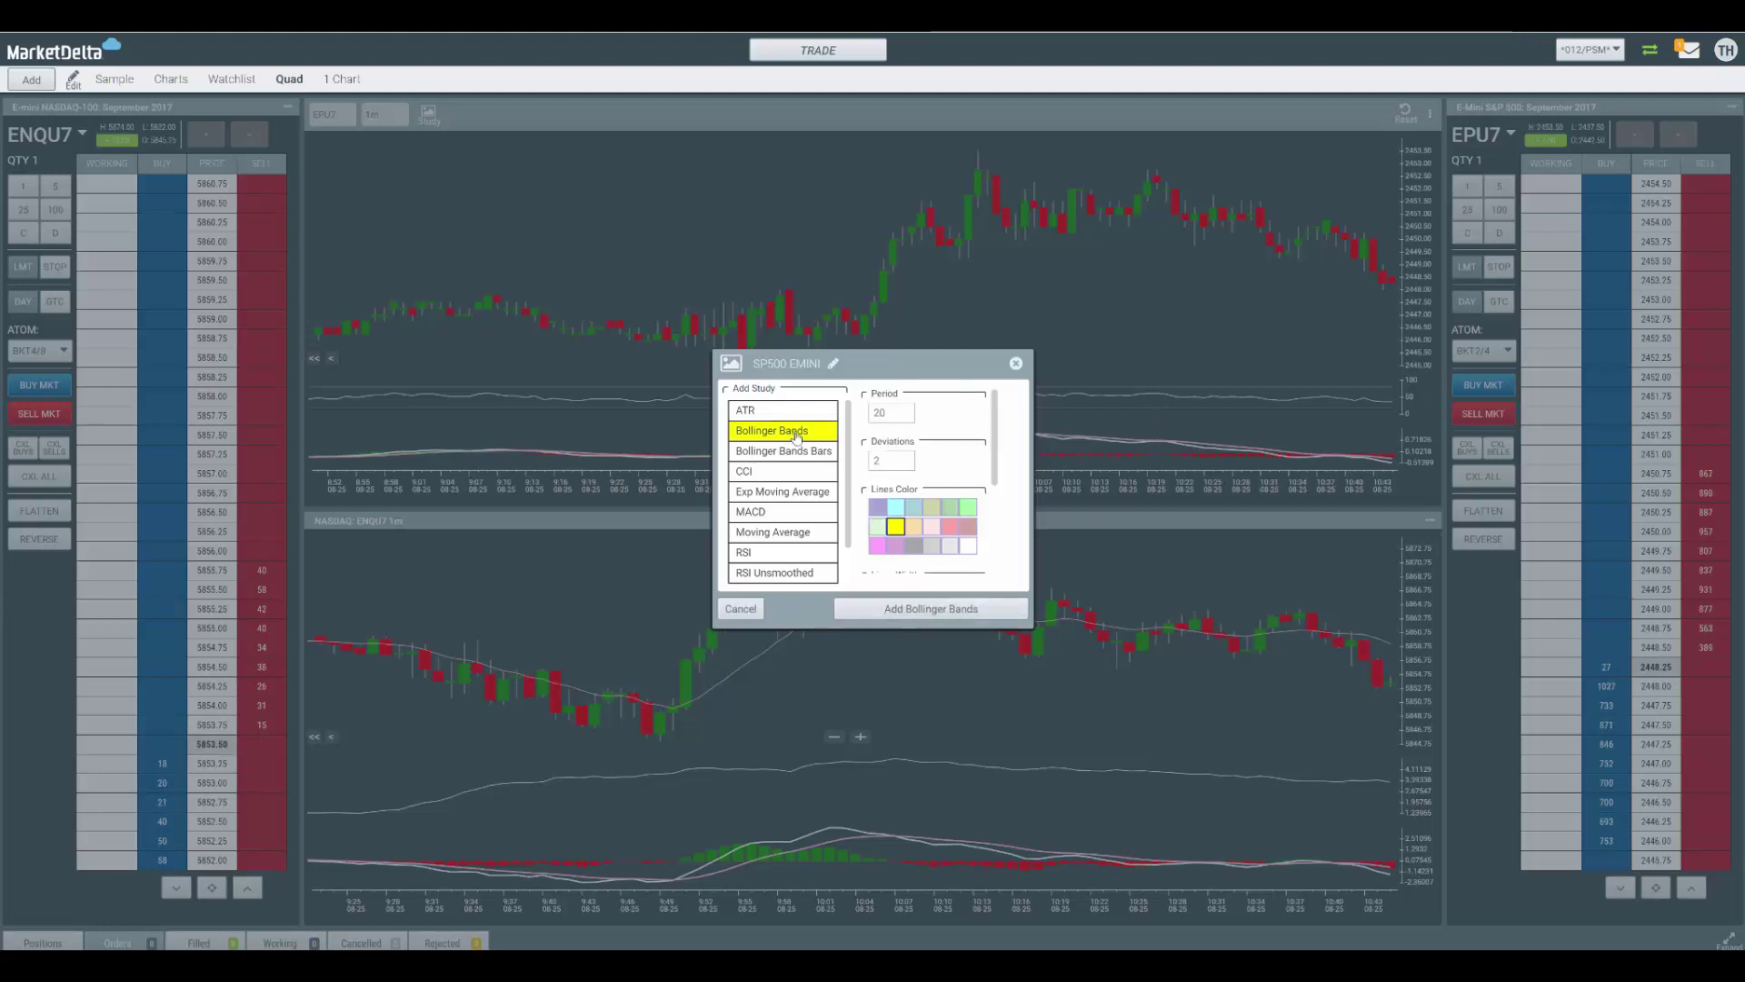
pyautogui.moveTo(996, 465); pyautogui.dragTo(995, 586)
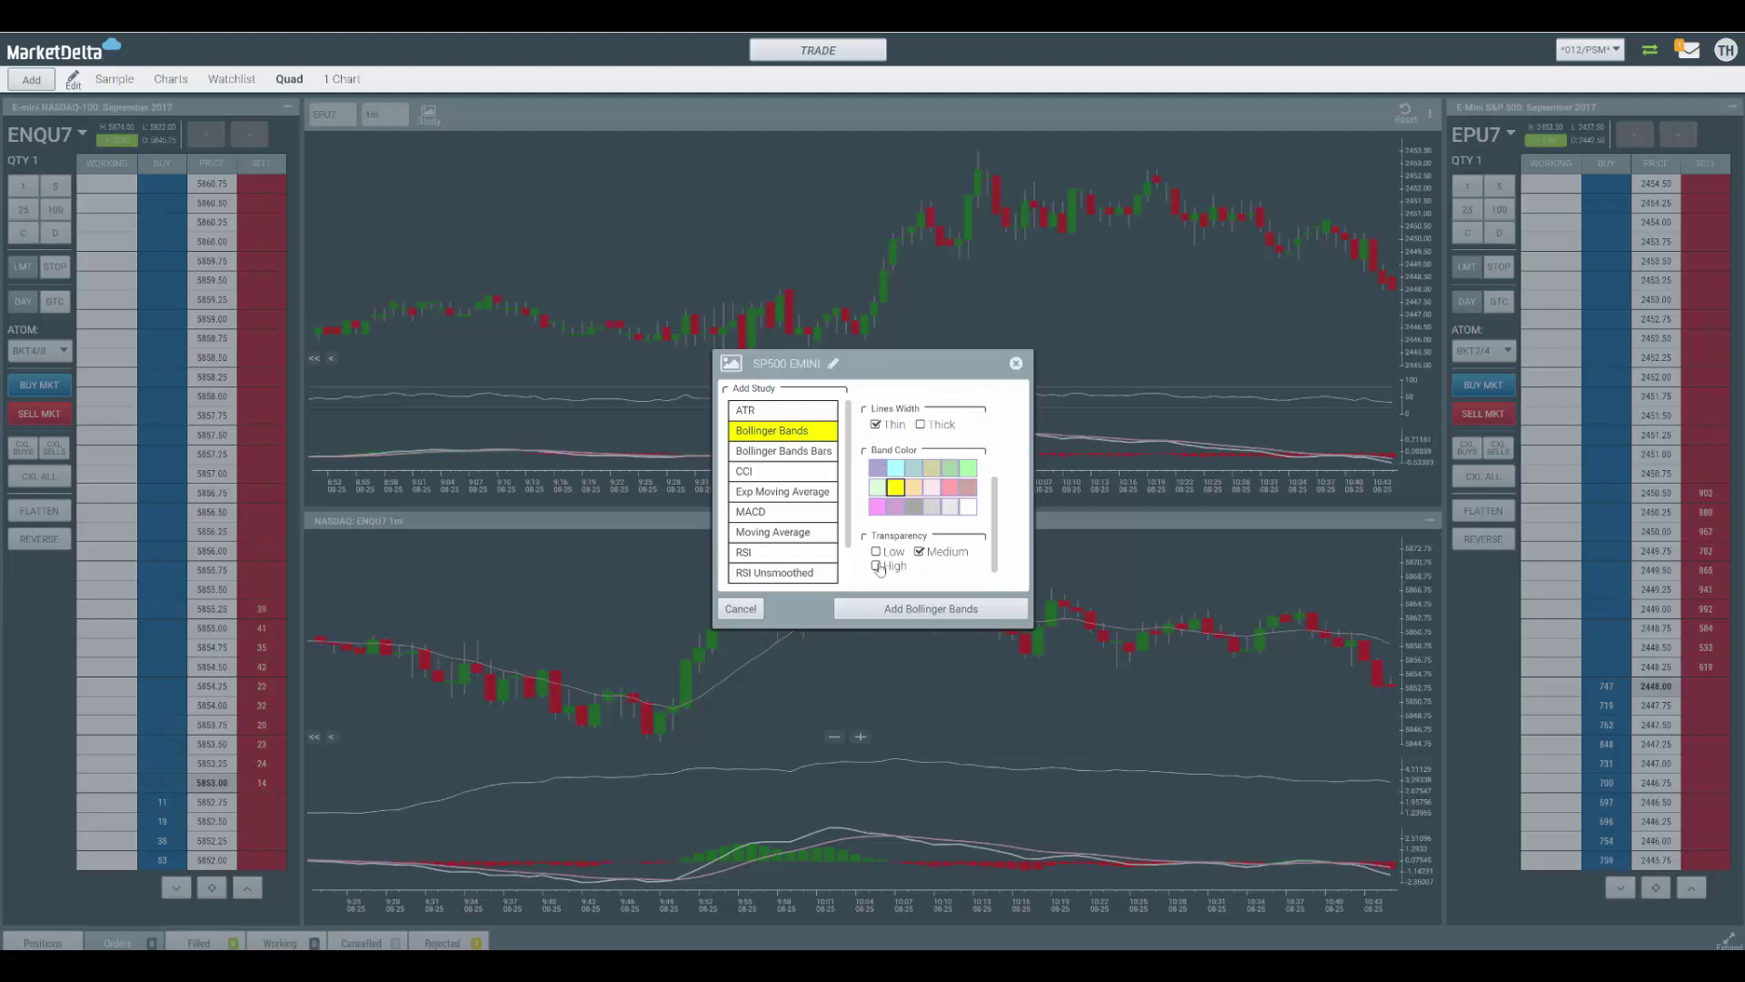
pyautogui.click(909, 613)
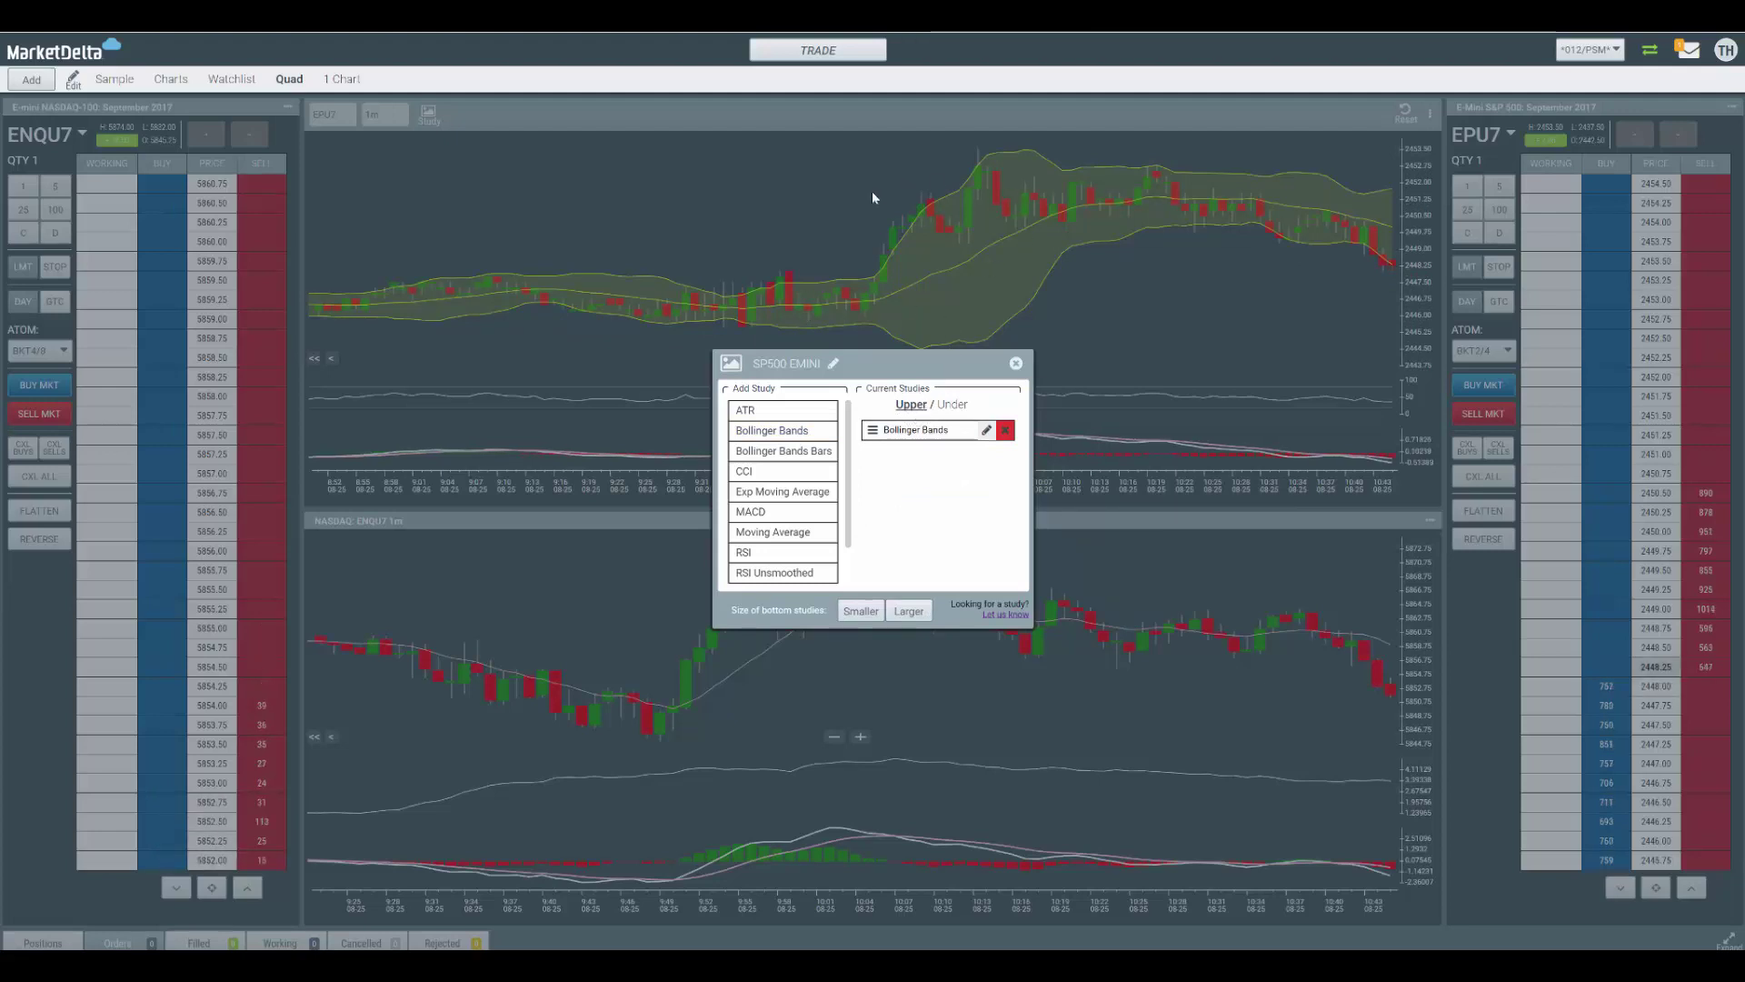
# Step: Check the Under and Upper study lists, then adjust the bottom study pane size for taller RSI/MACD panes
pyautogui.click(956, 405)
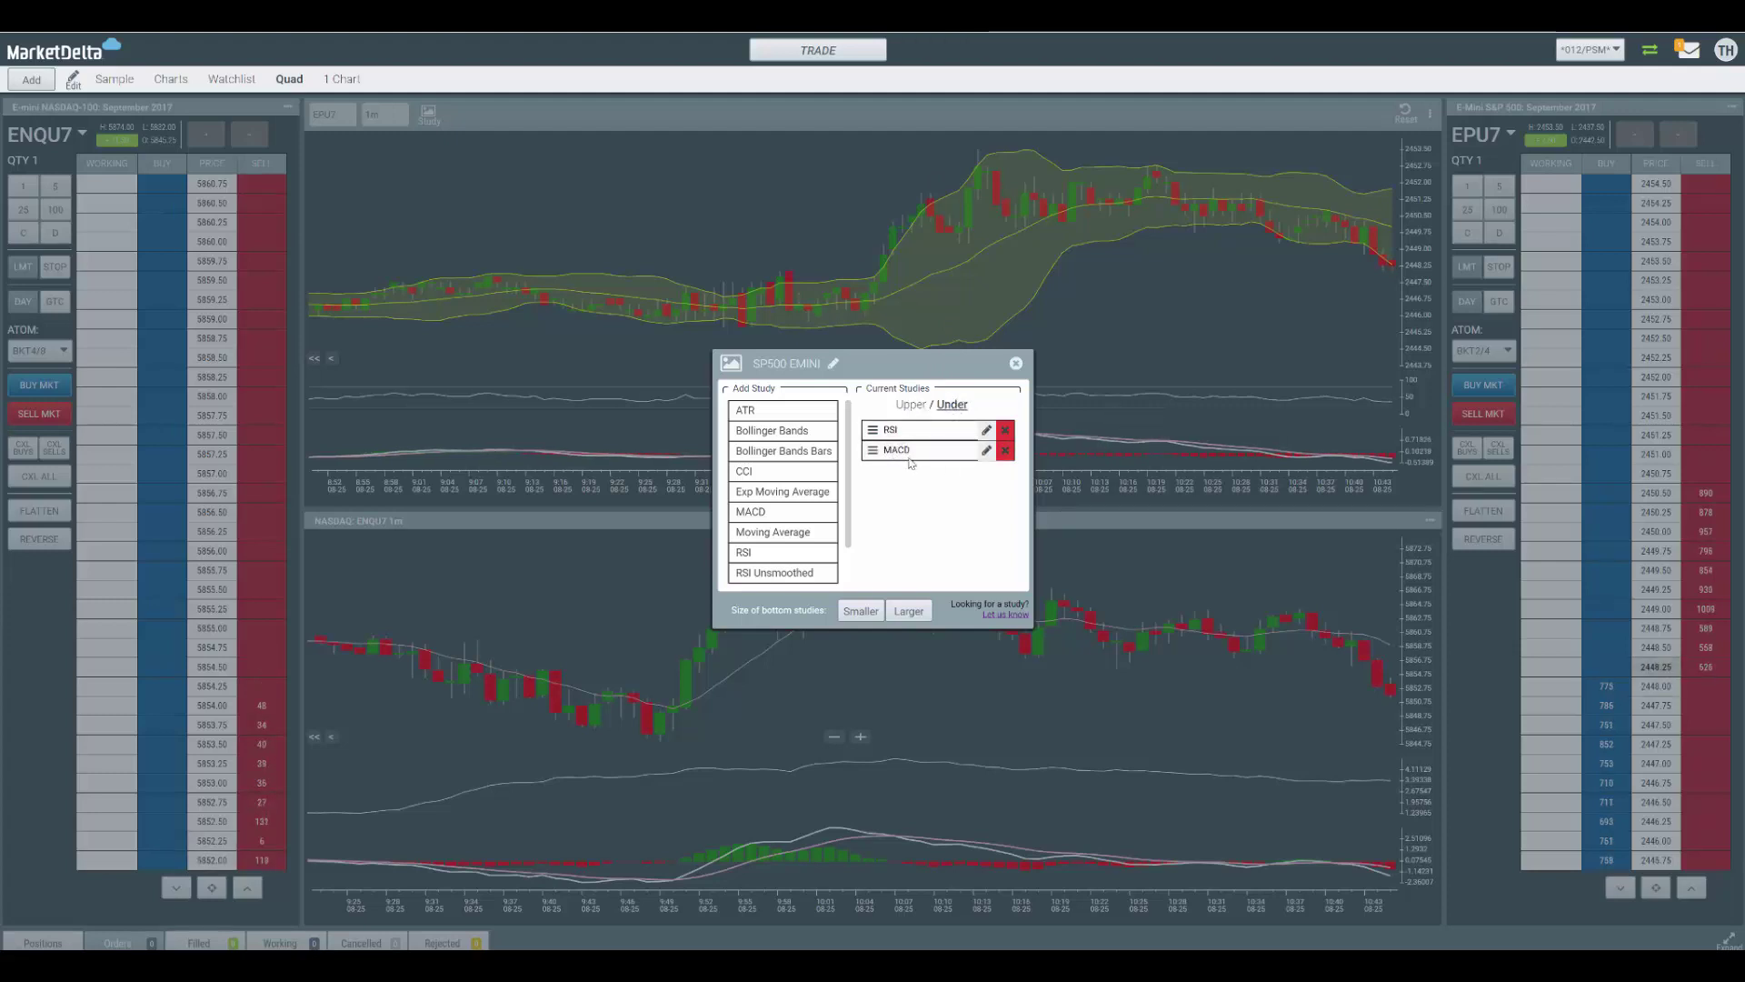
pyautogui.click(911, 404)
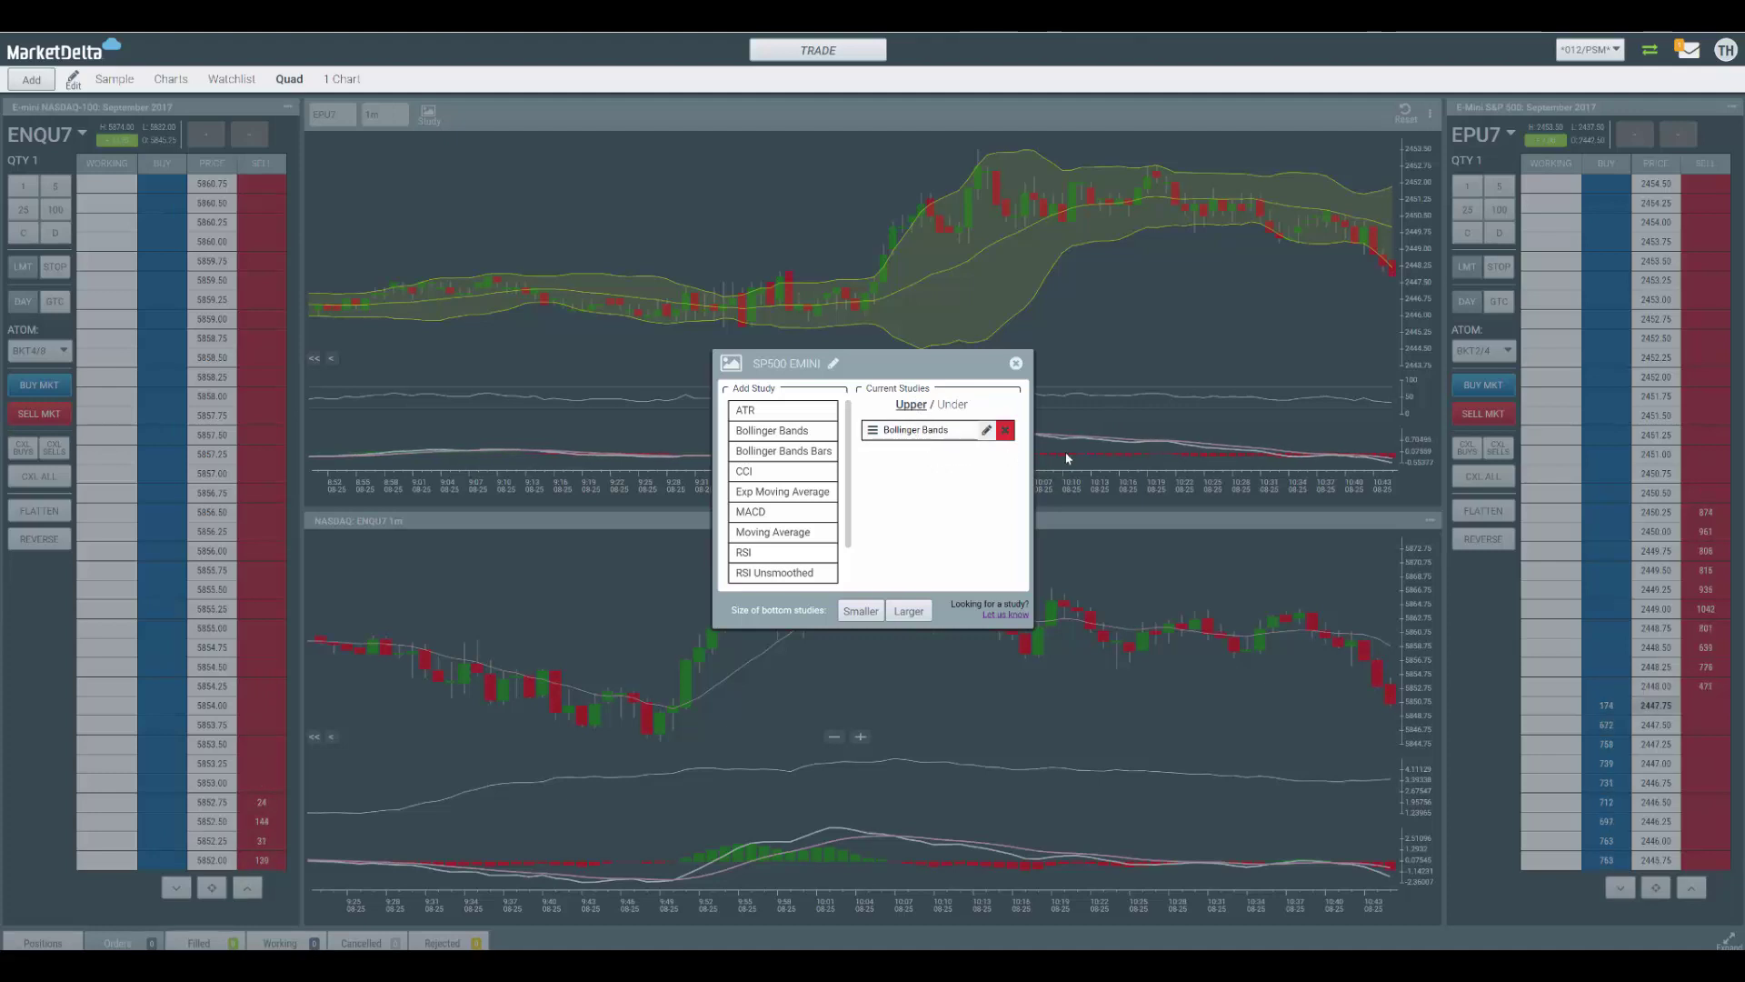
pyautogui.click(854, 610)
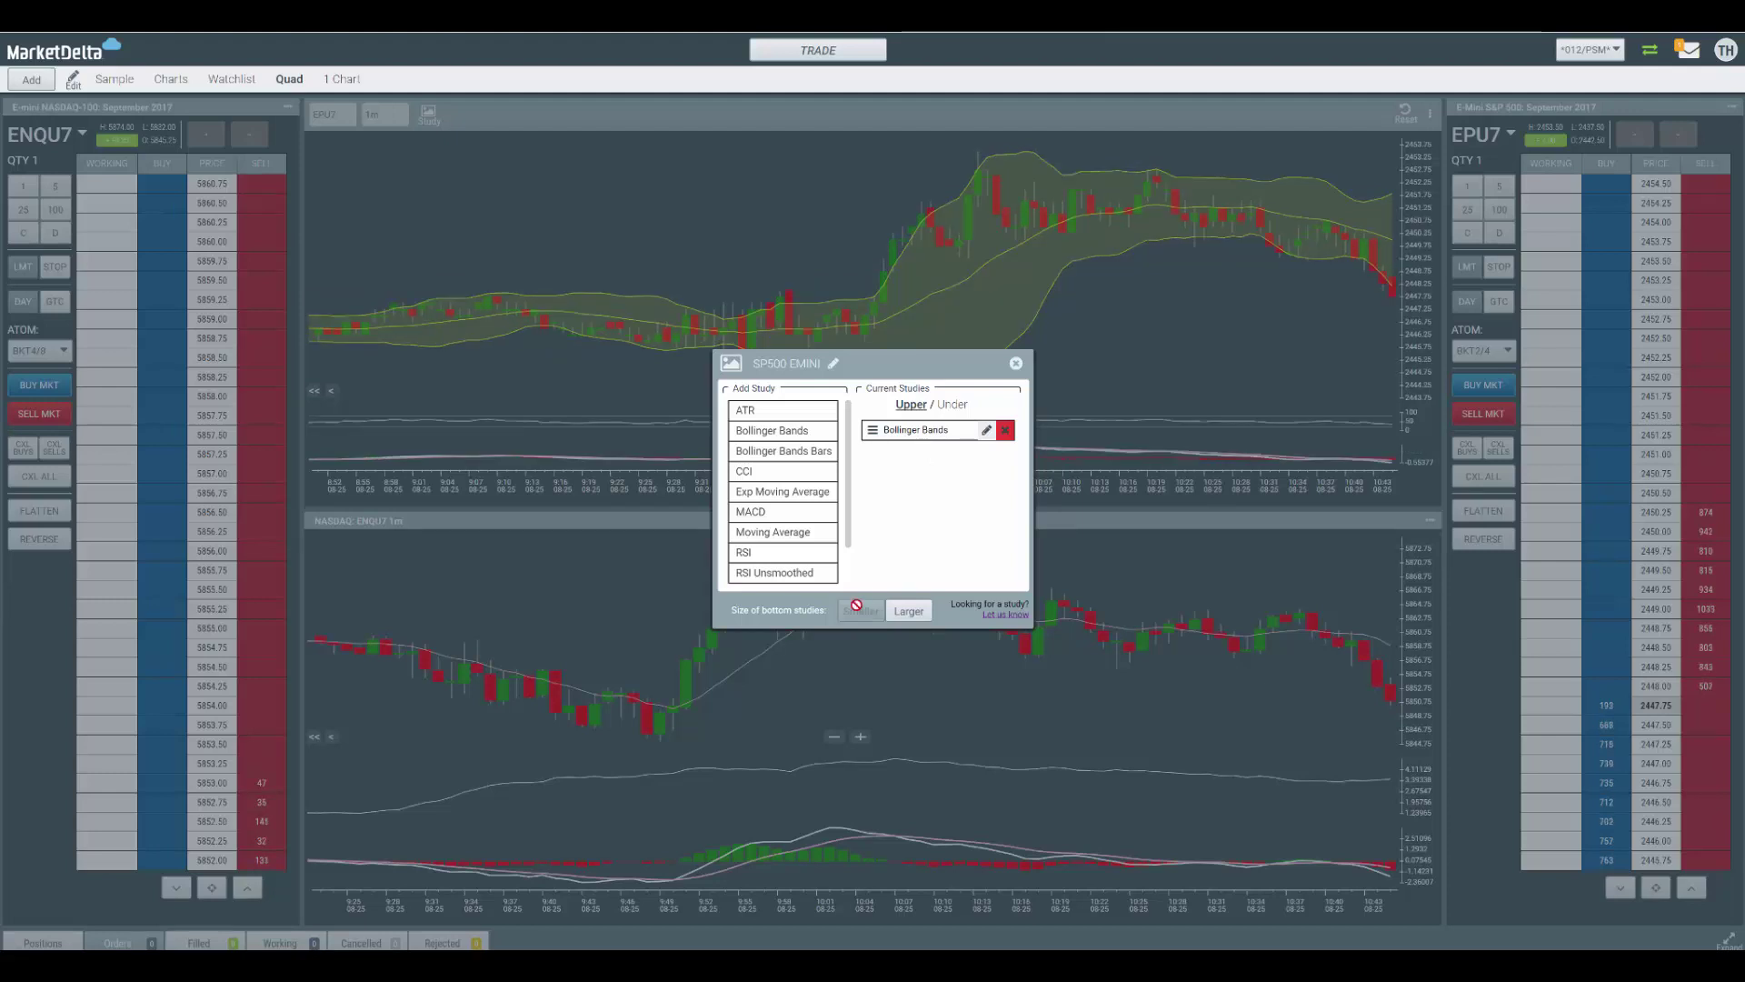
pyautogui.click(900, 613)
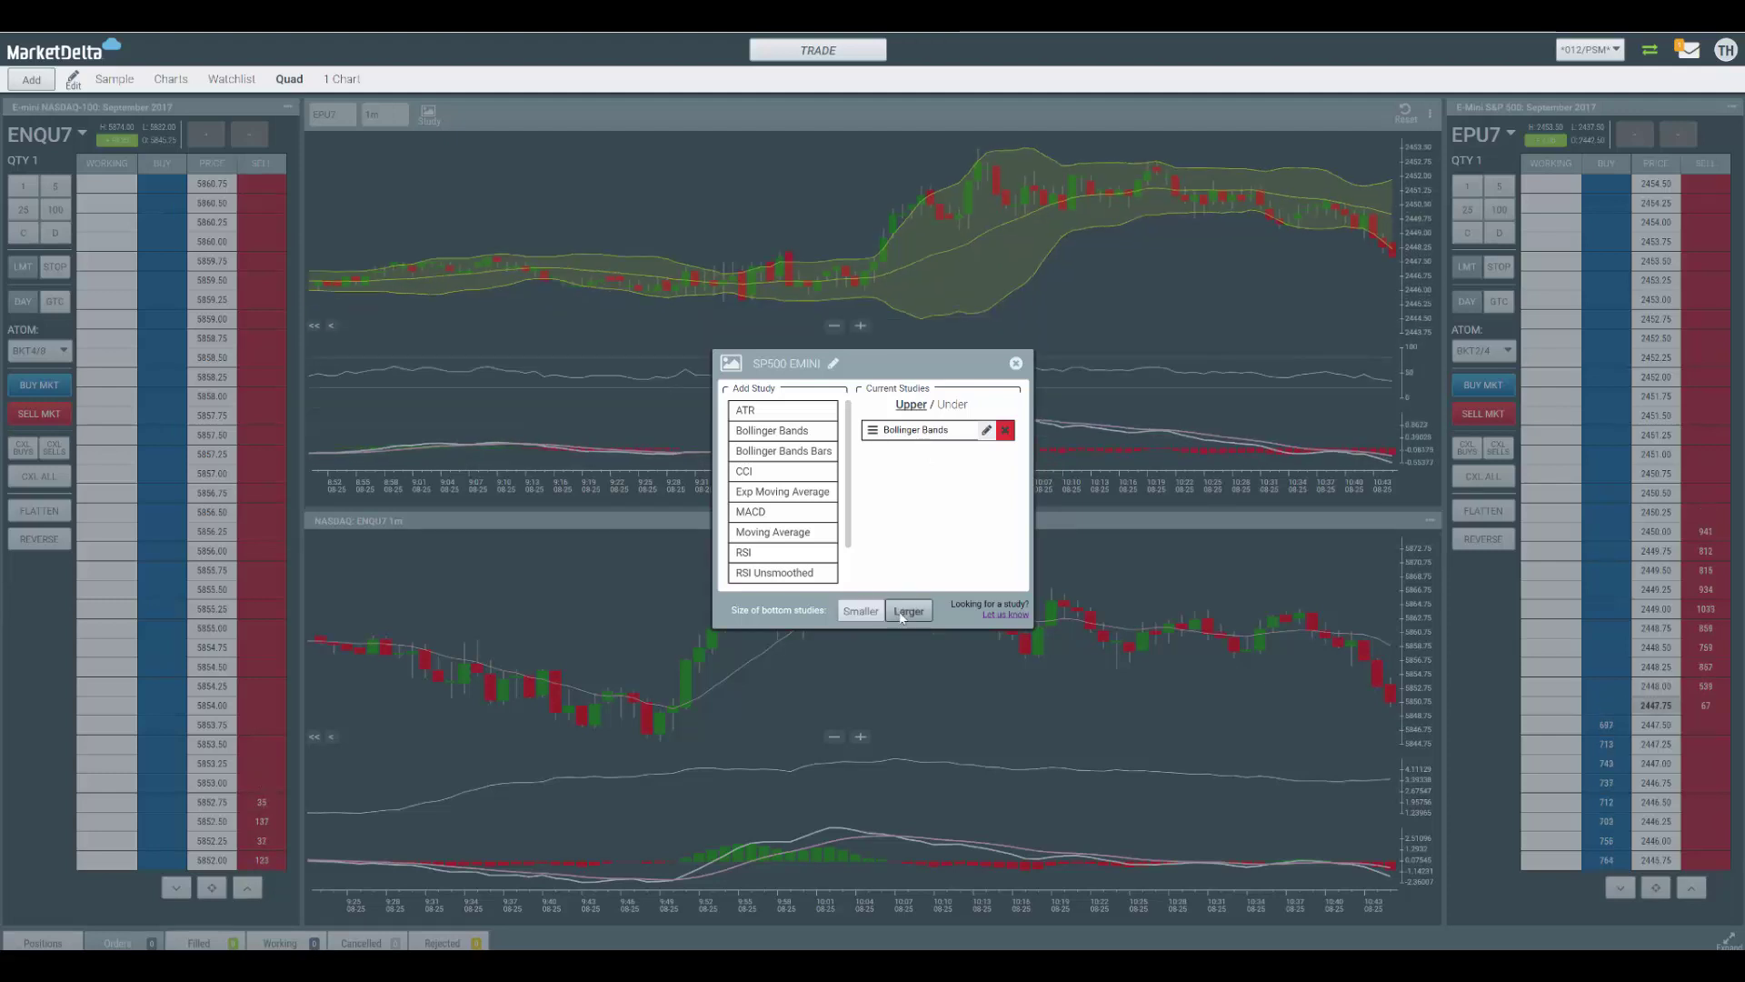
pyautogui.click(900, 613)
pyautogui.click(900, 613)
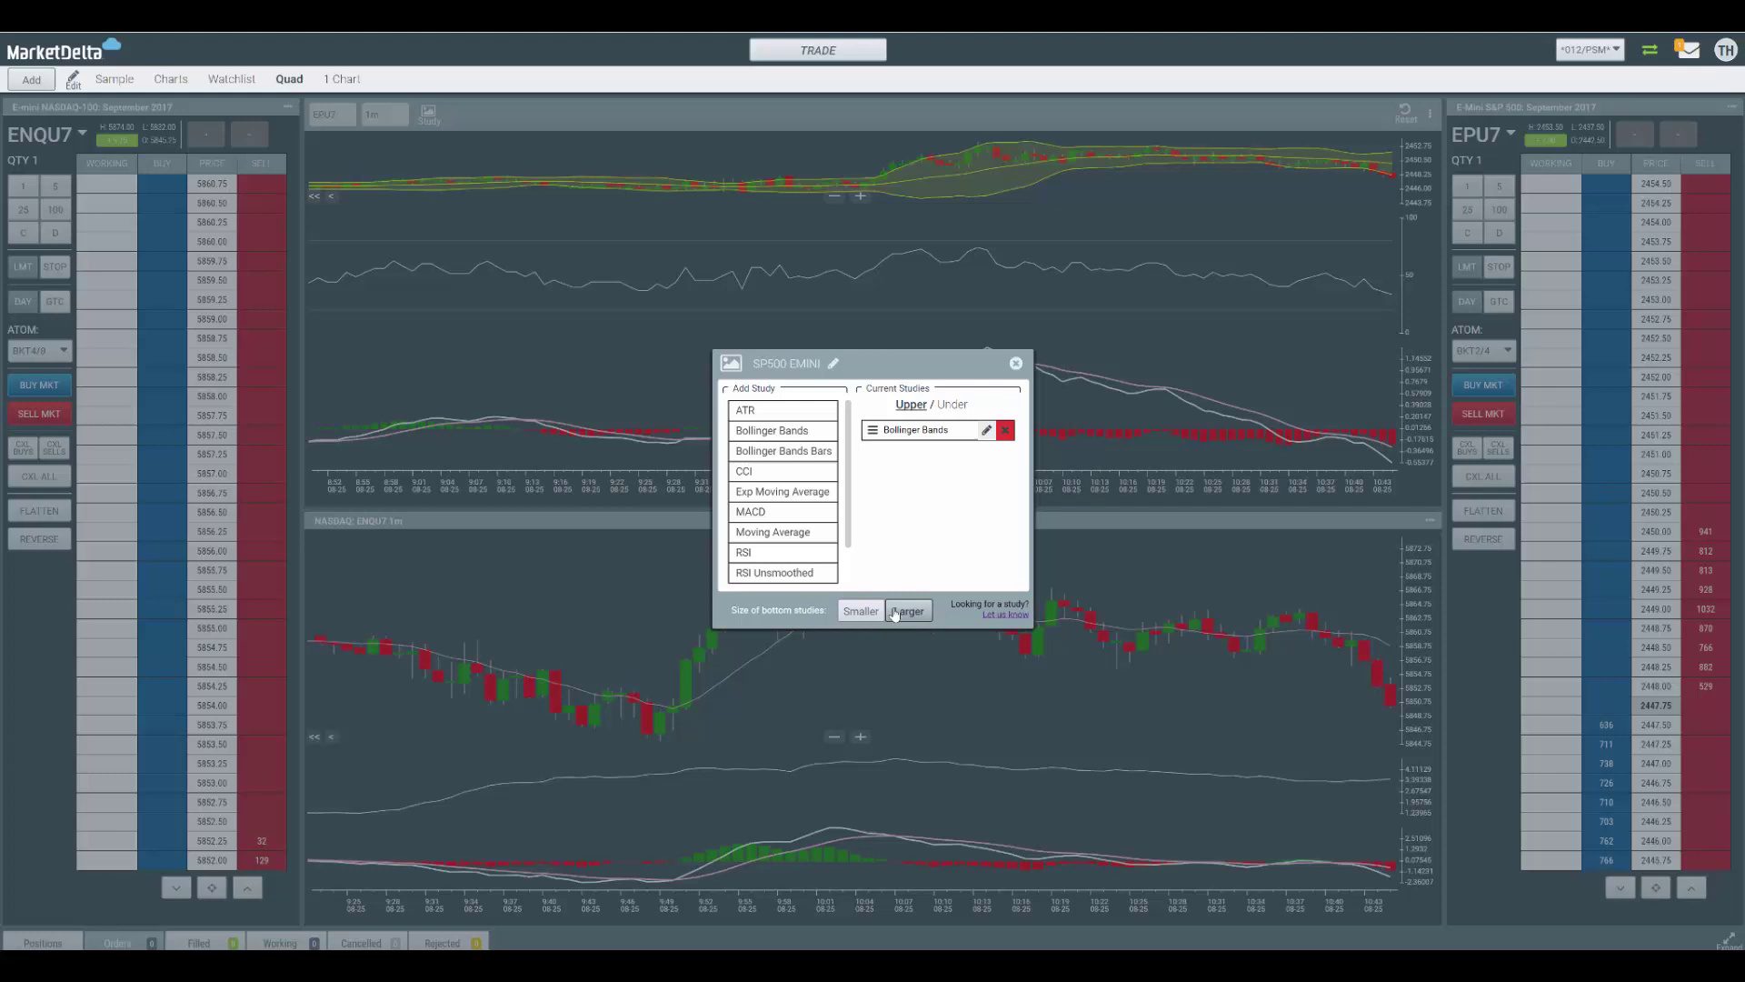
pyautogui.click(868, 612)
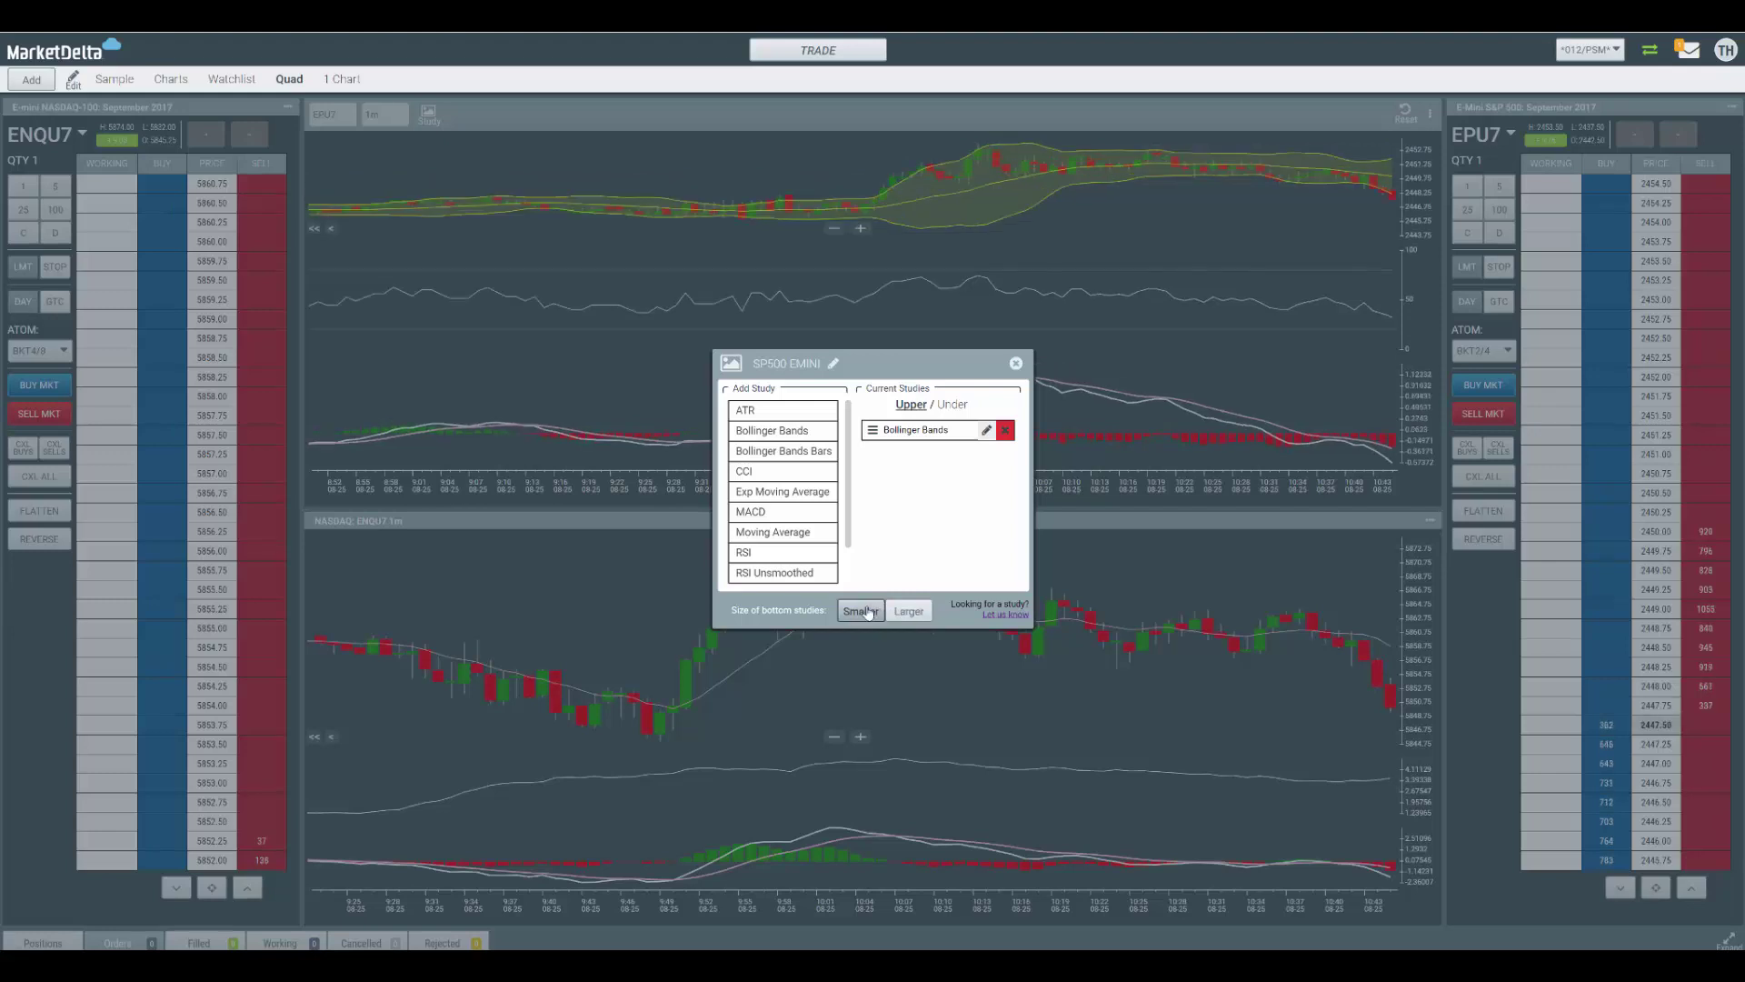
pyautogui.click(868, 612)
pyautogui.click(868, 613)
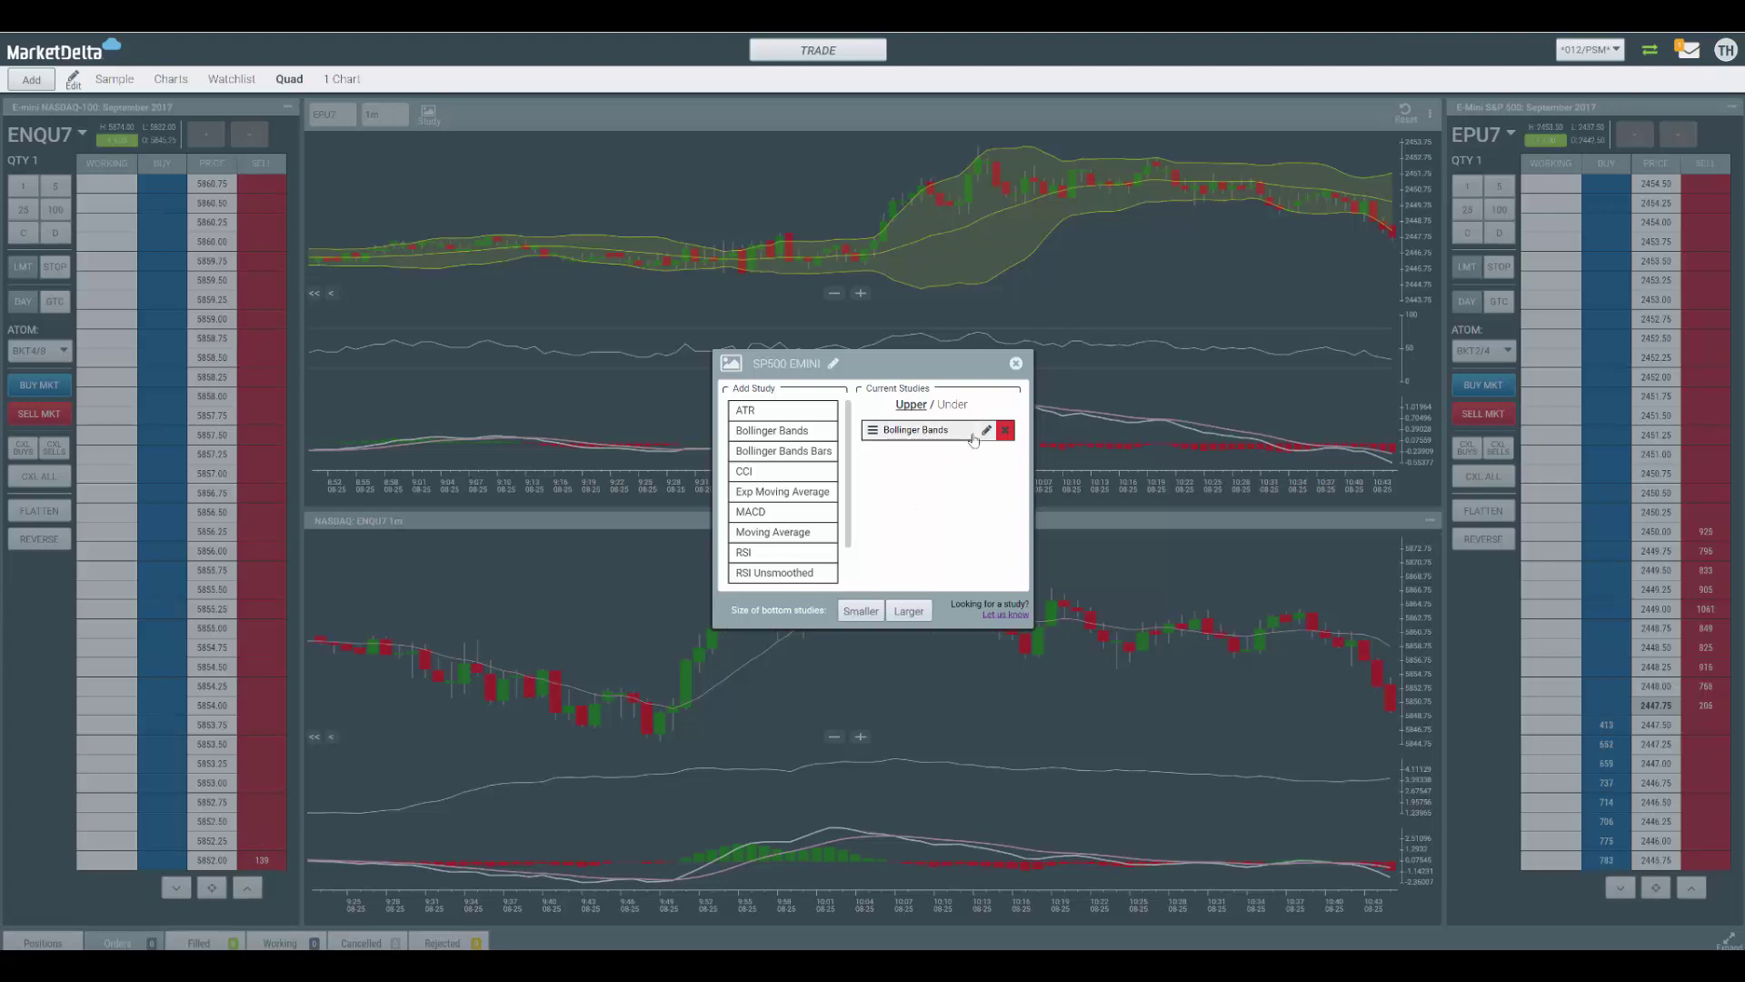
# Step: Set the RSI Under study to period 9, close the Study dialog, and re-centre the ENQU7 ladder
pyautogui.click(949, 405)
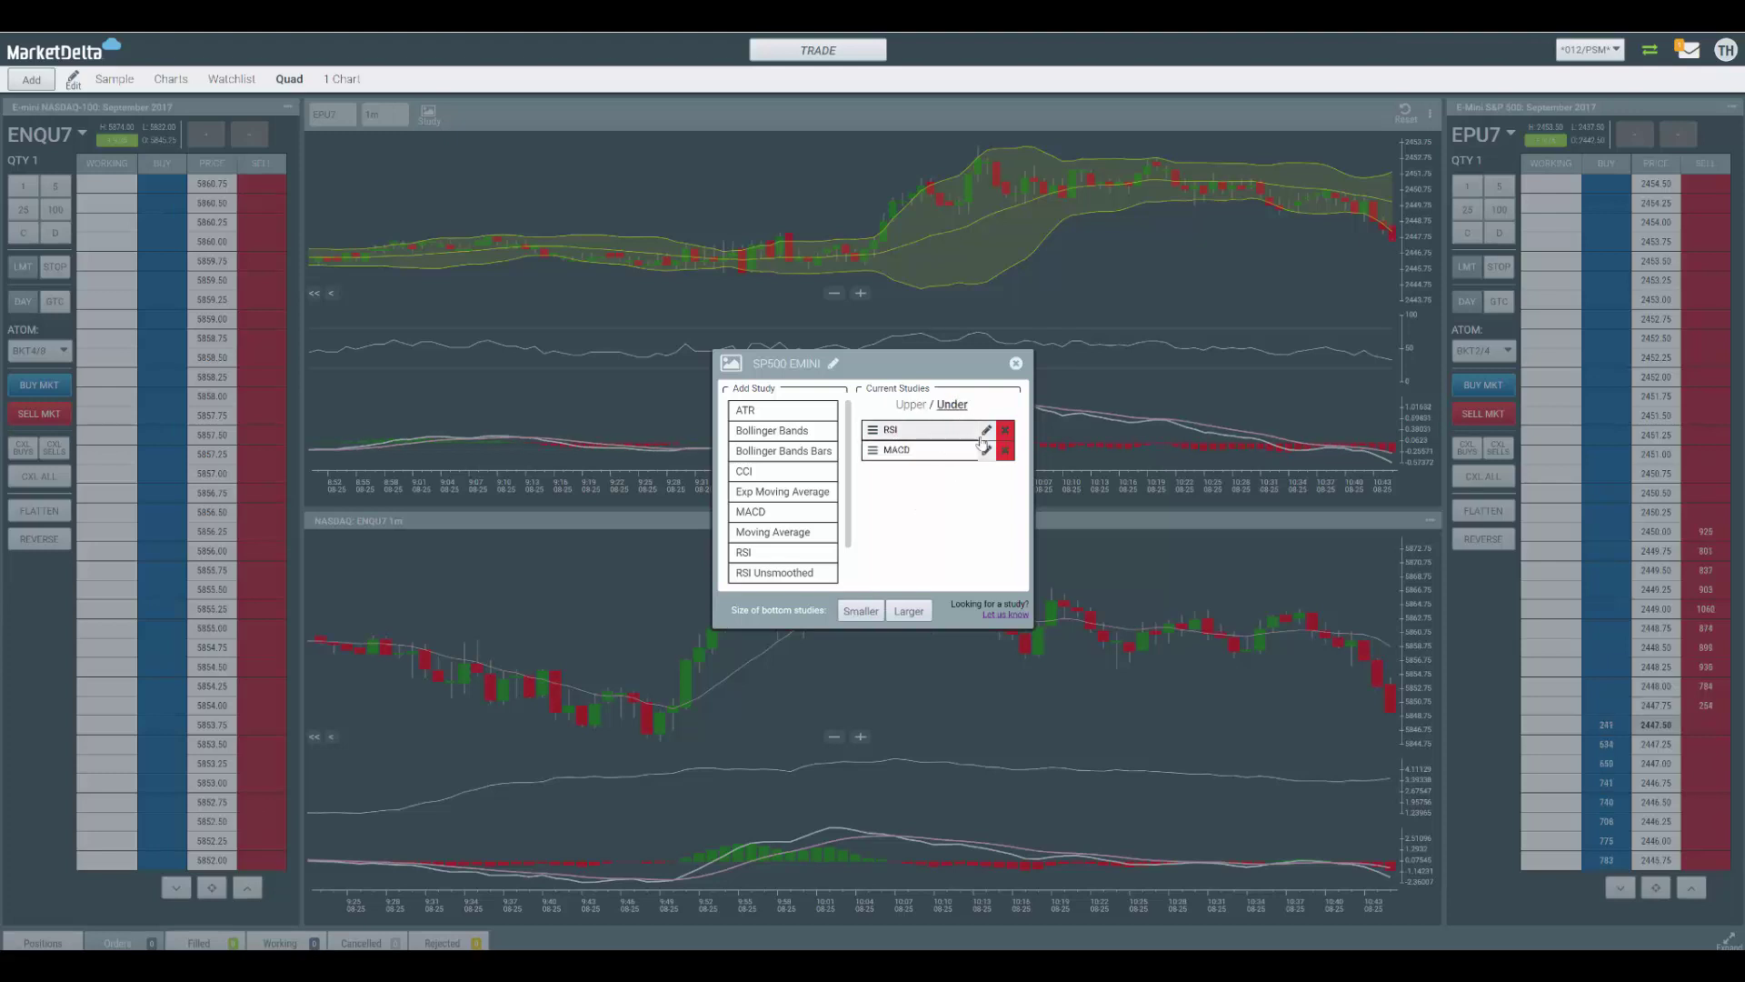
pyautogui.click(987, 440)
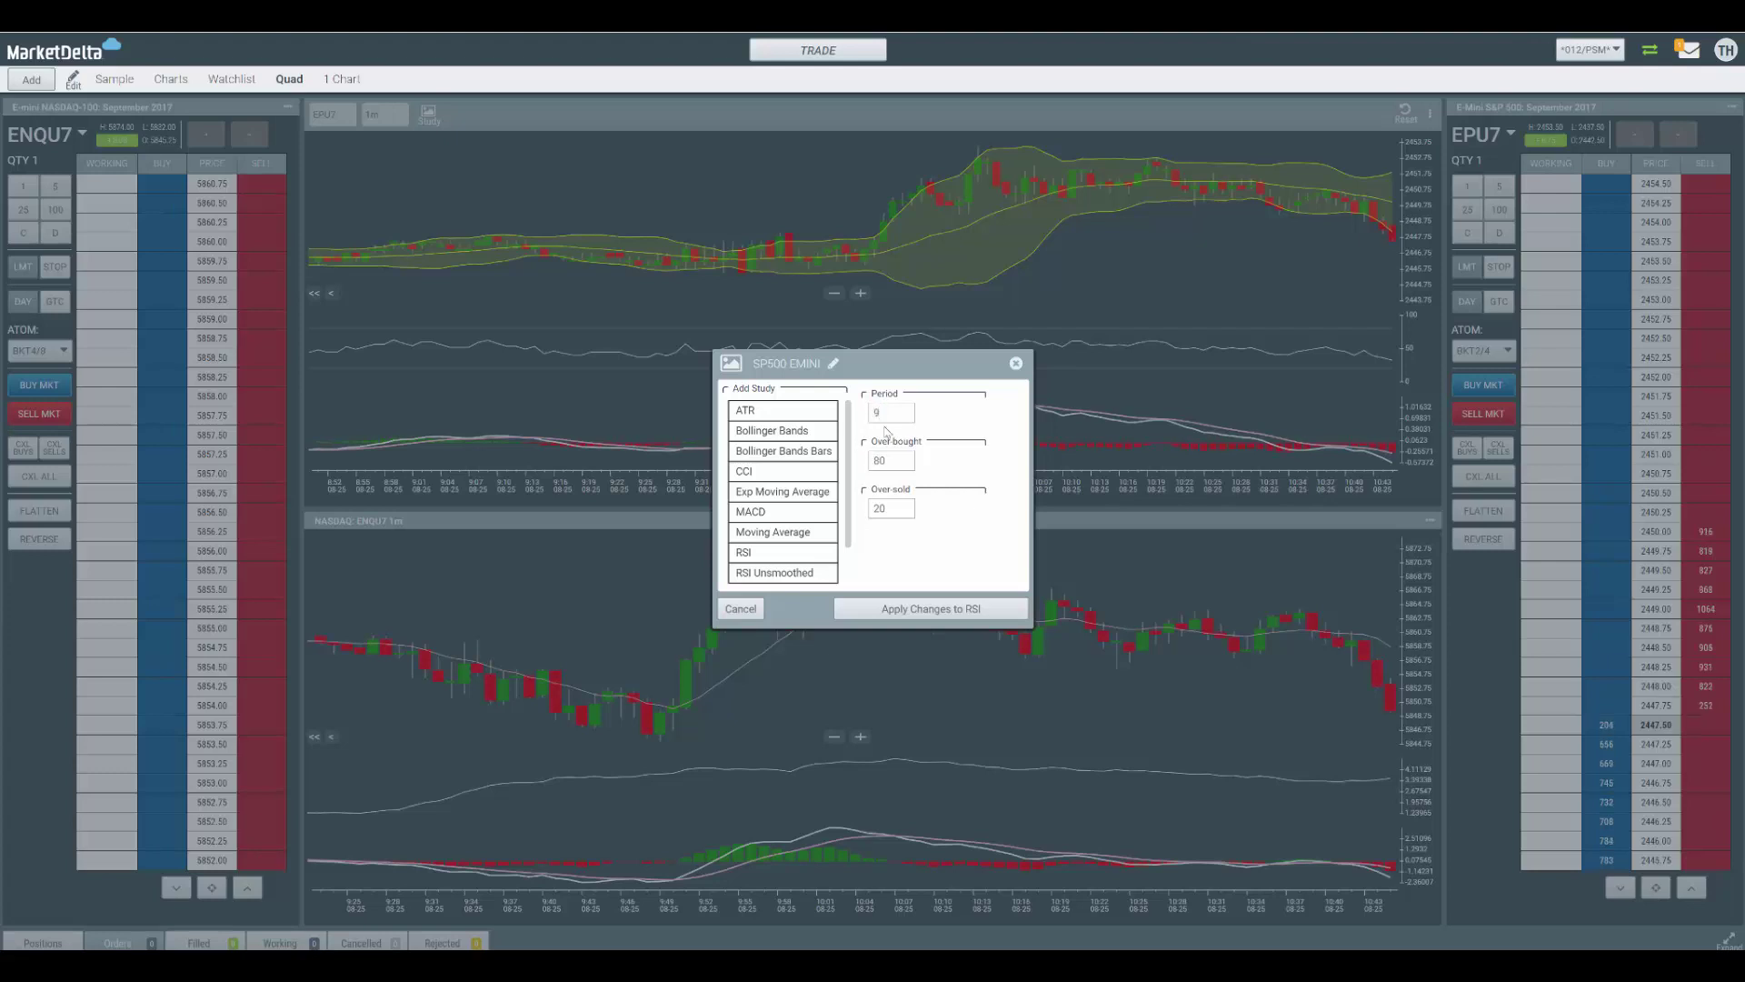
pyautogui.click(898, 609)
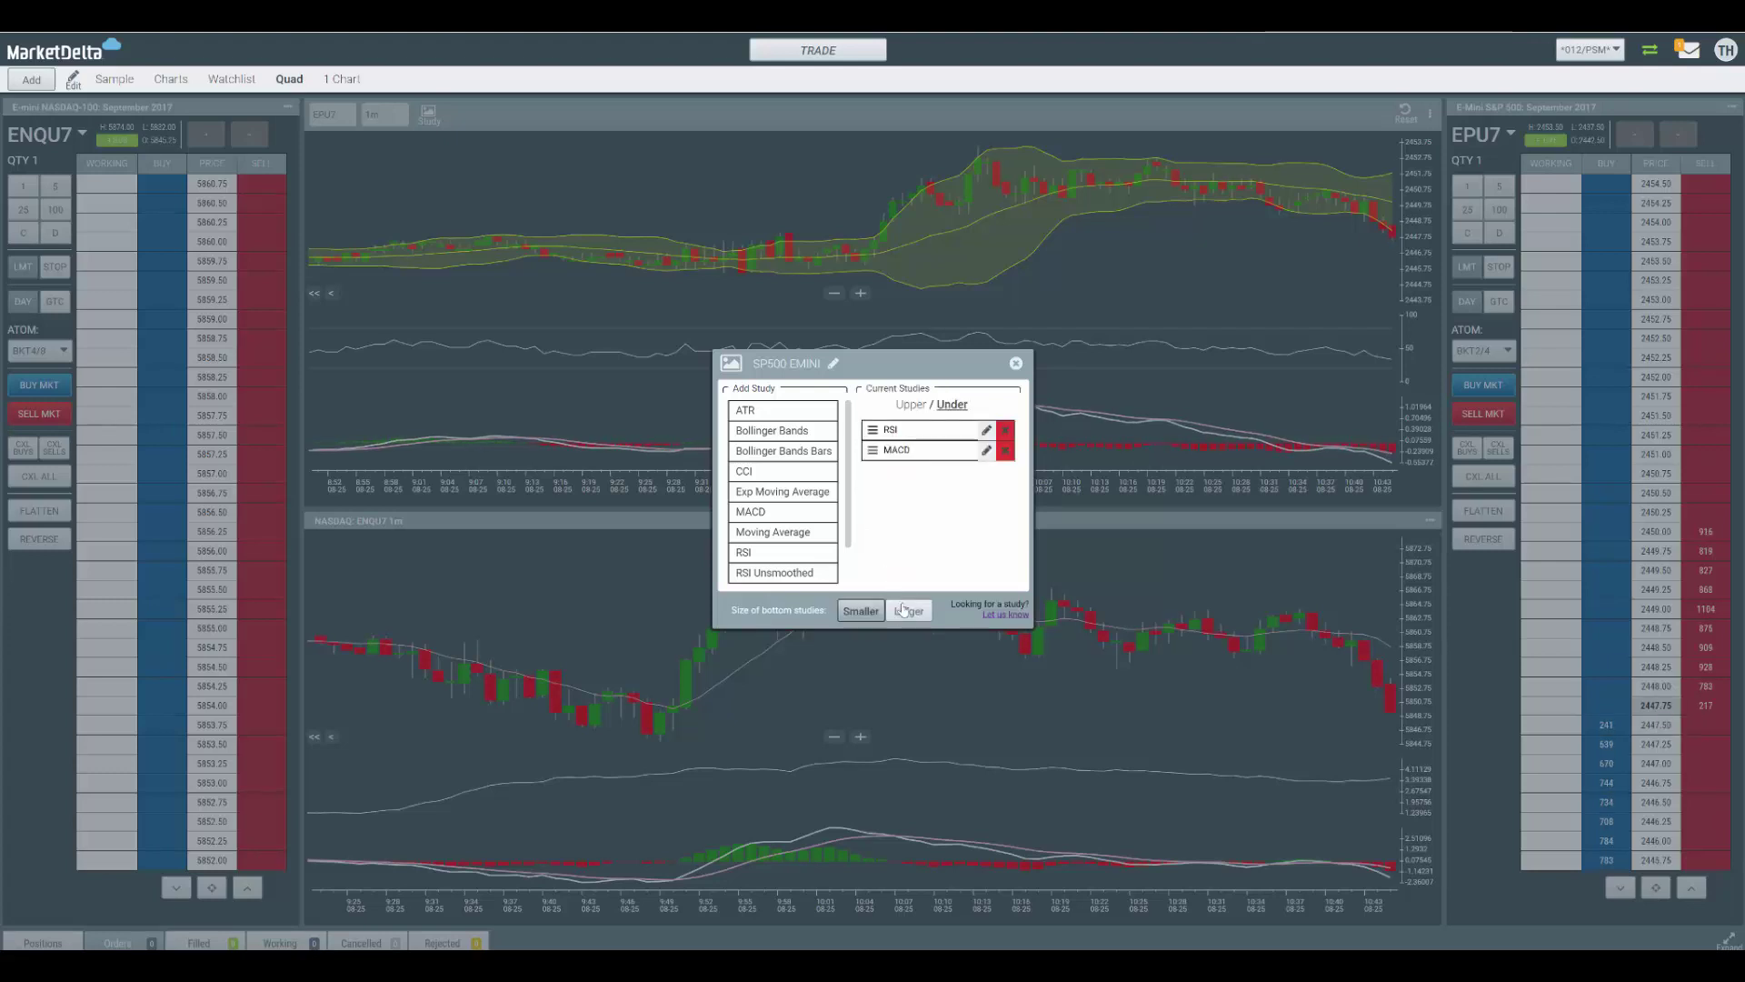
pyautogui.click(1016, 363)
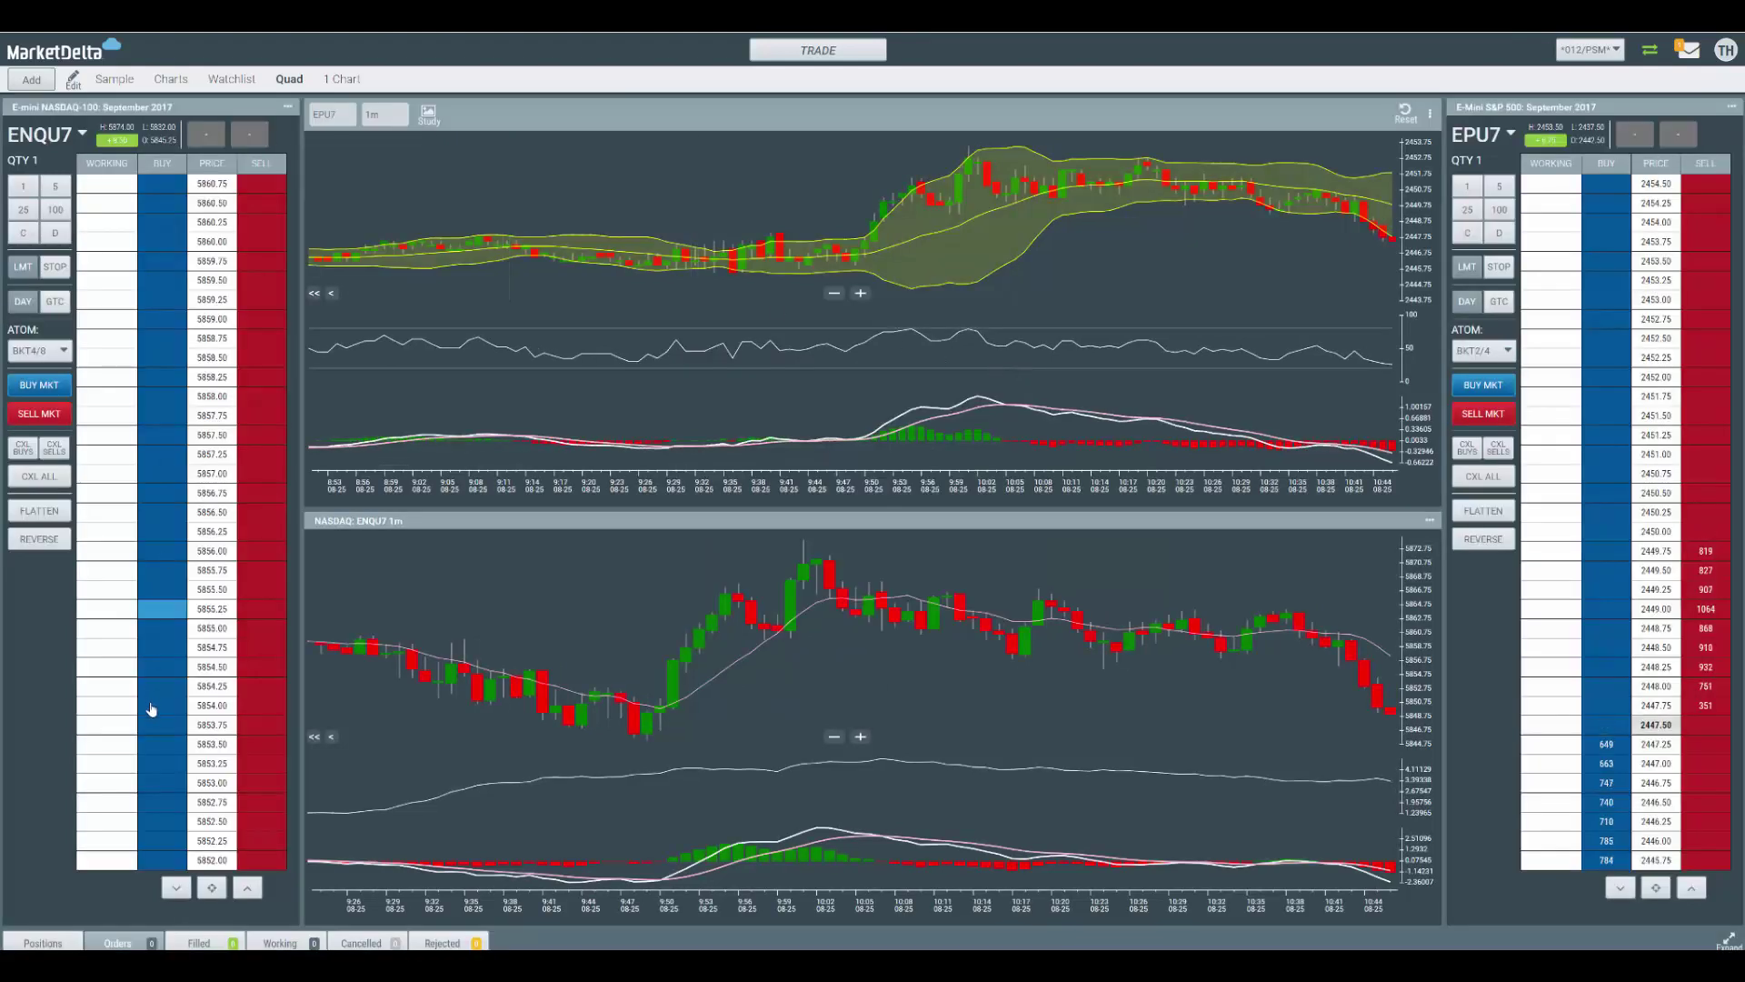
pyautogui.click(212, 888)
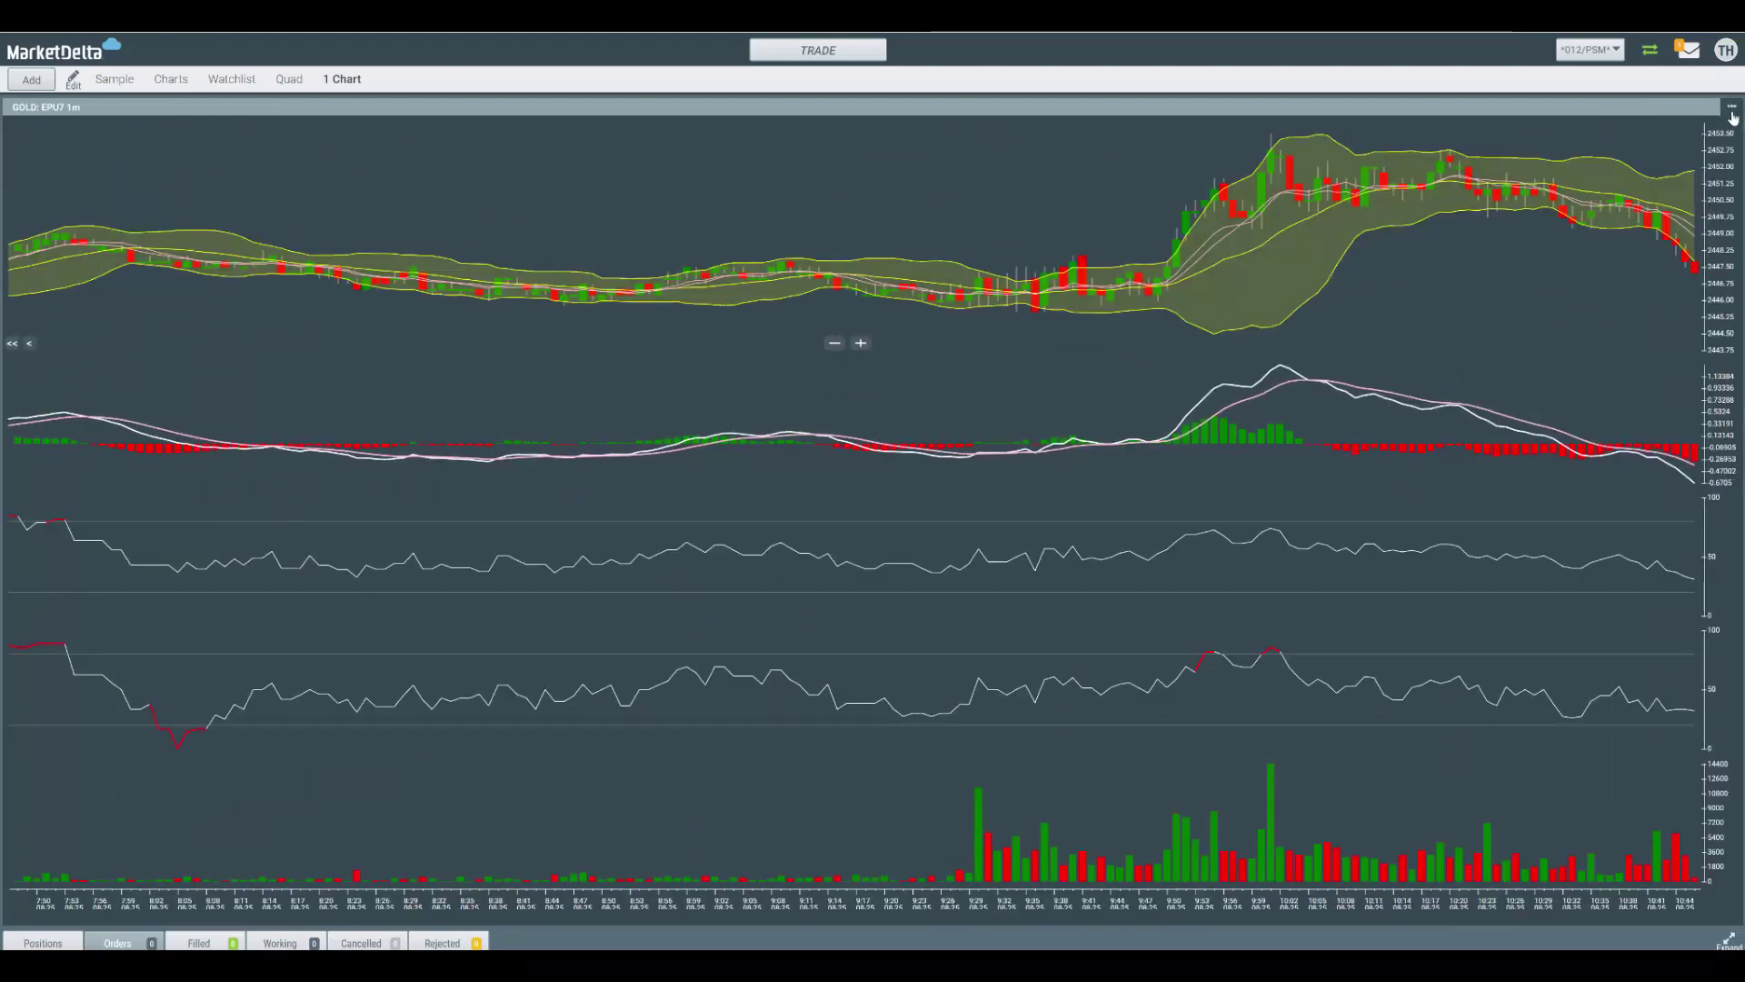
# Step: In the 1 Chart layout, reset the pane and load the saved SP500 EMINI chart into it
pyautogui.click(1733, 110)
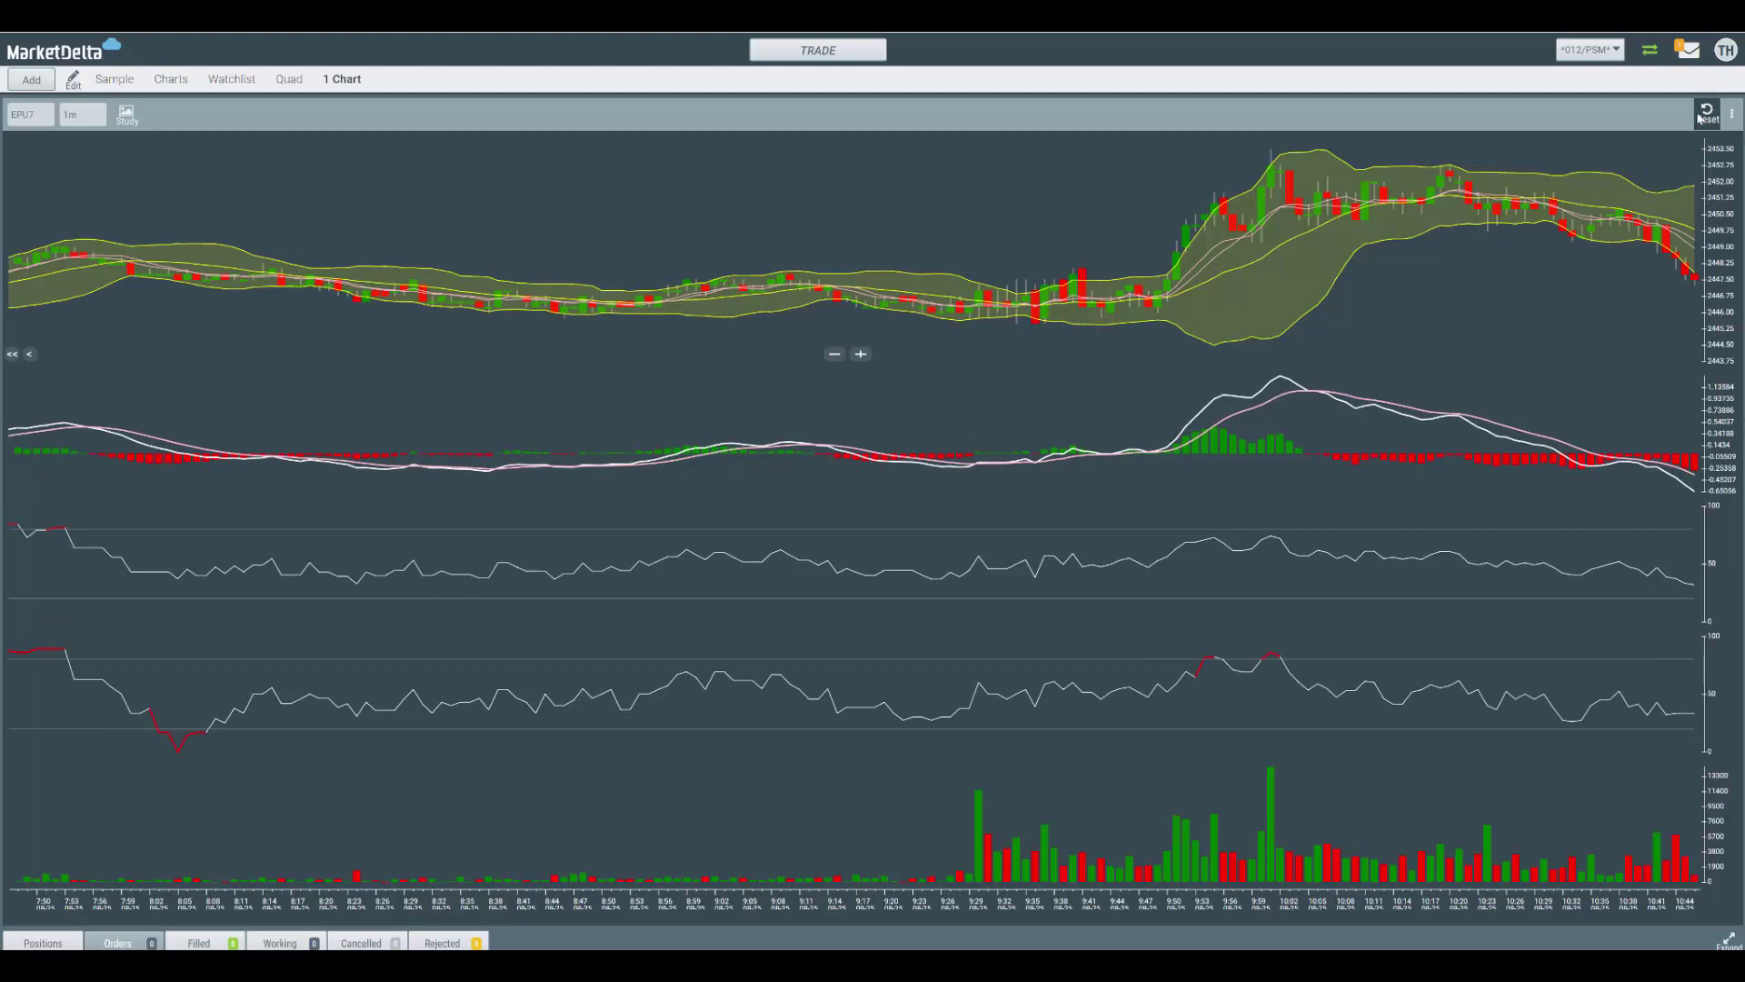
pyautogui.click(1700, 116)
pyautogui.click(872, 520)
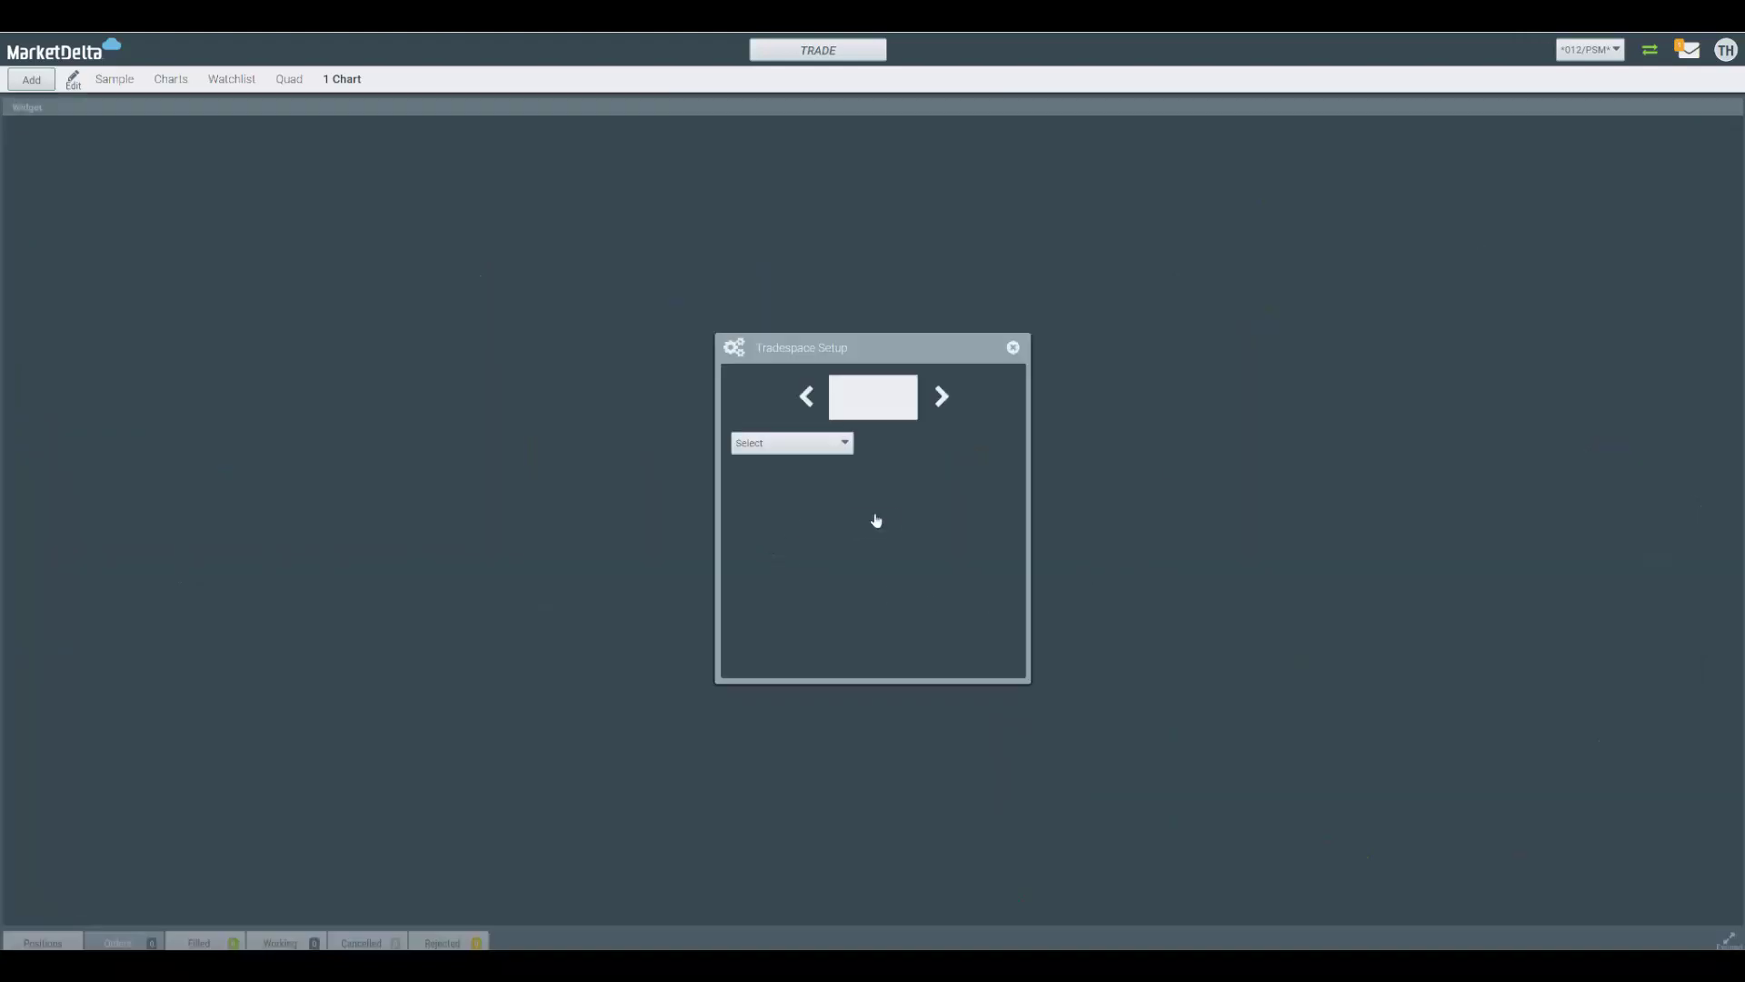
pyautogui.click(787, 444)
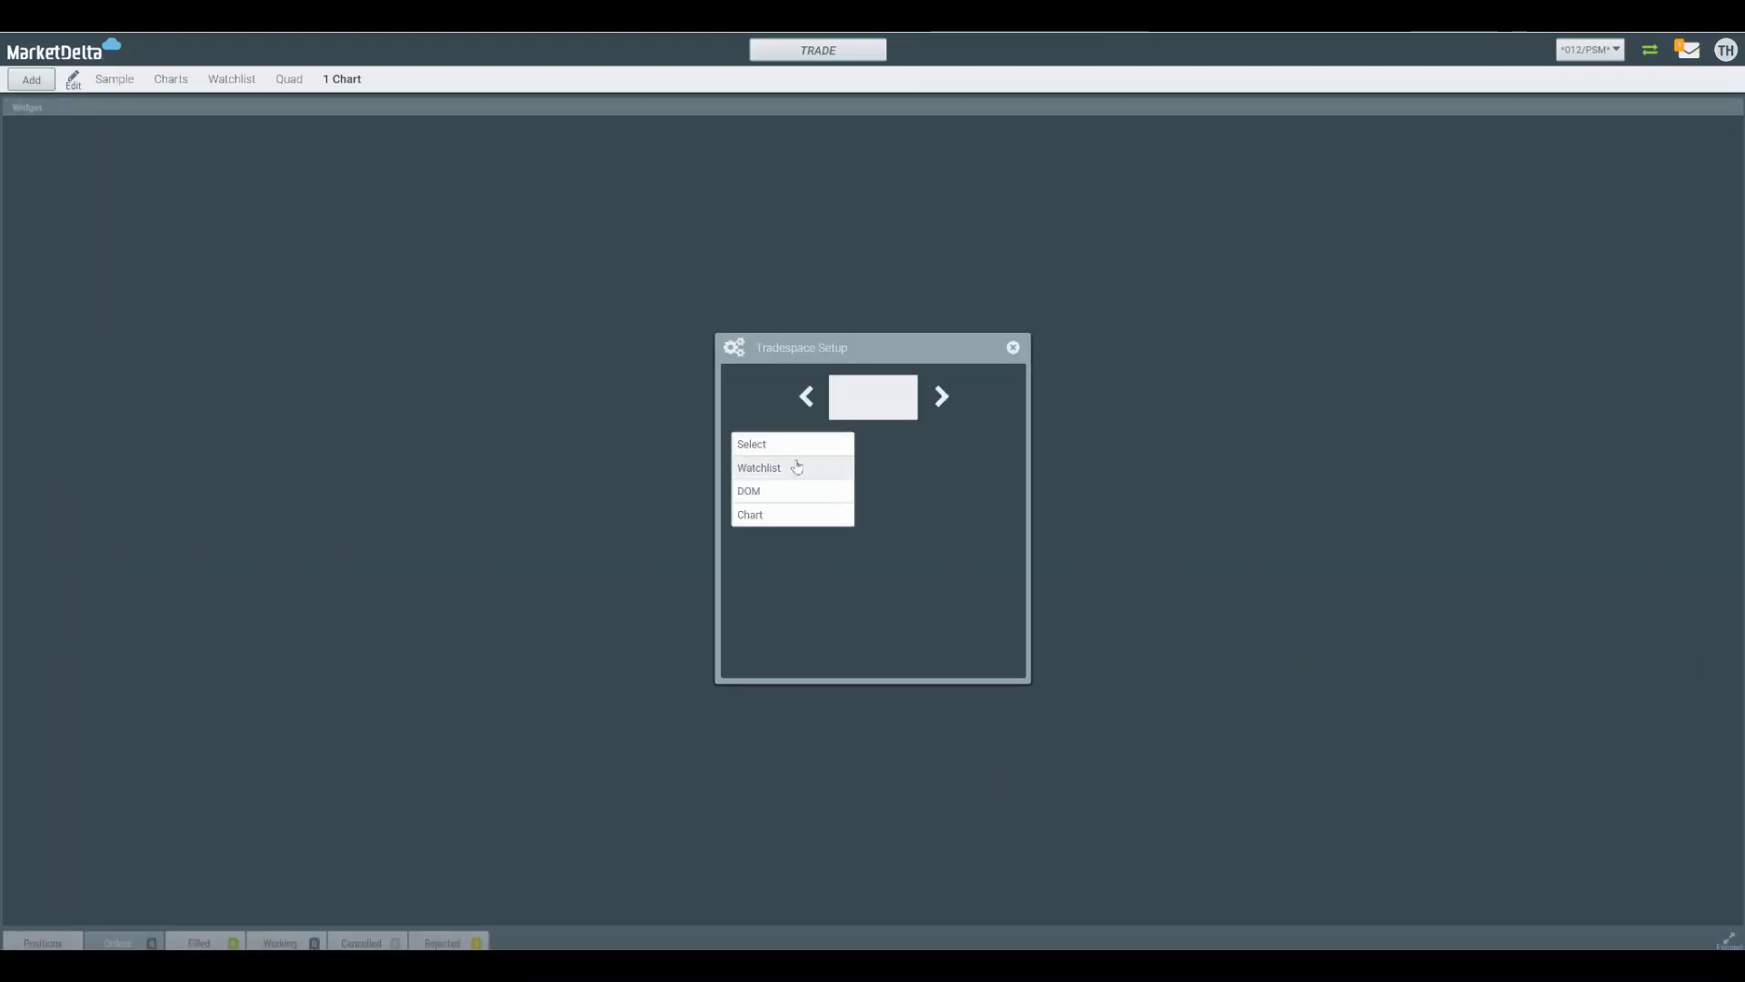
pyautogui.click(785, 515)
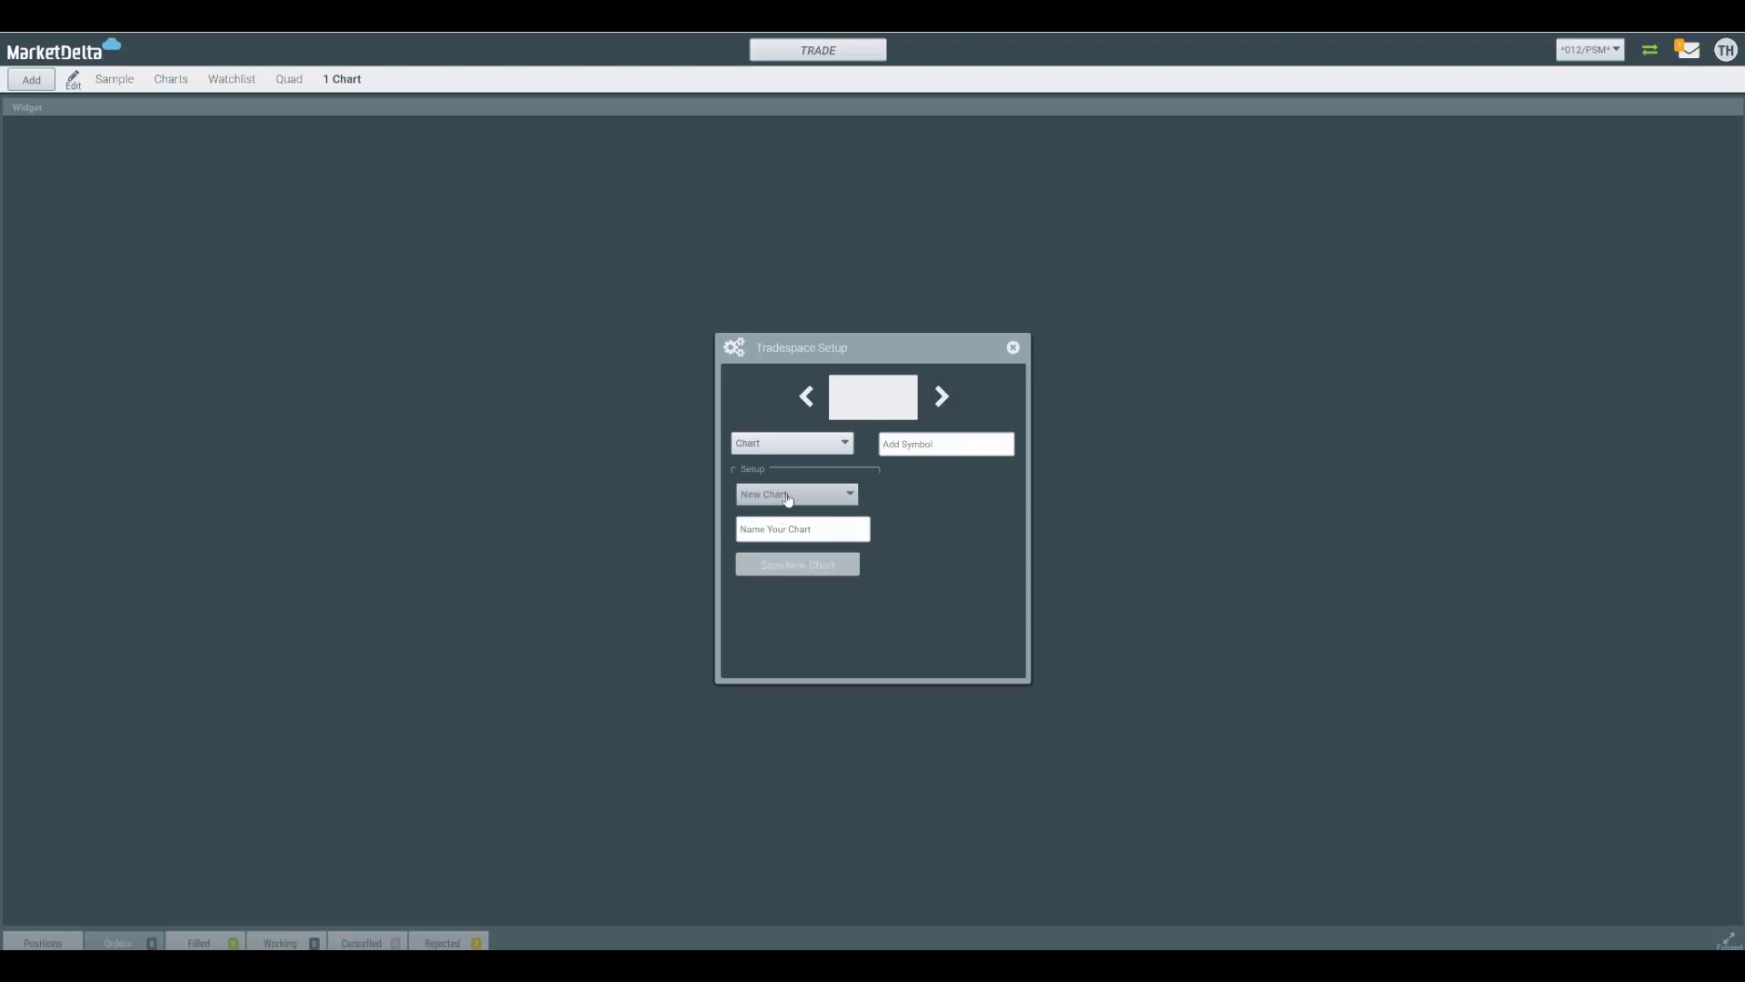
pyautogui.click(787, 498)
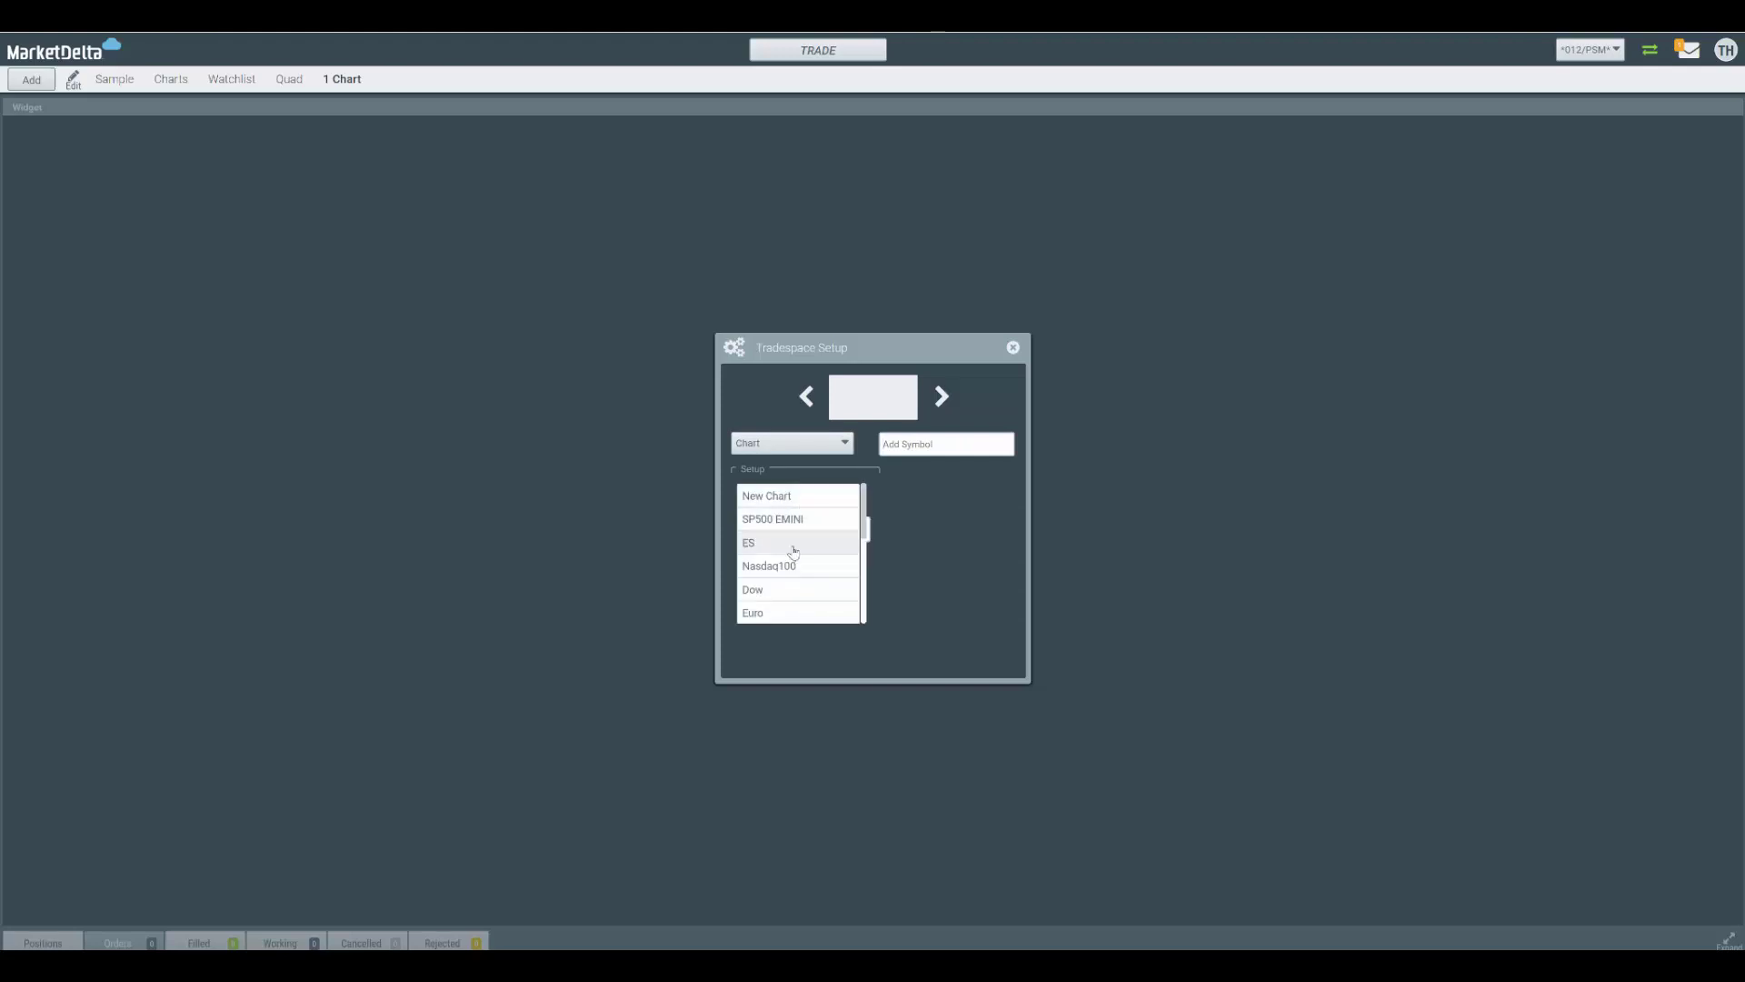
pyautogui.click(793, 523)
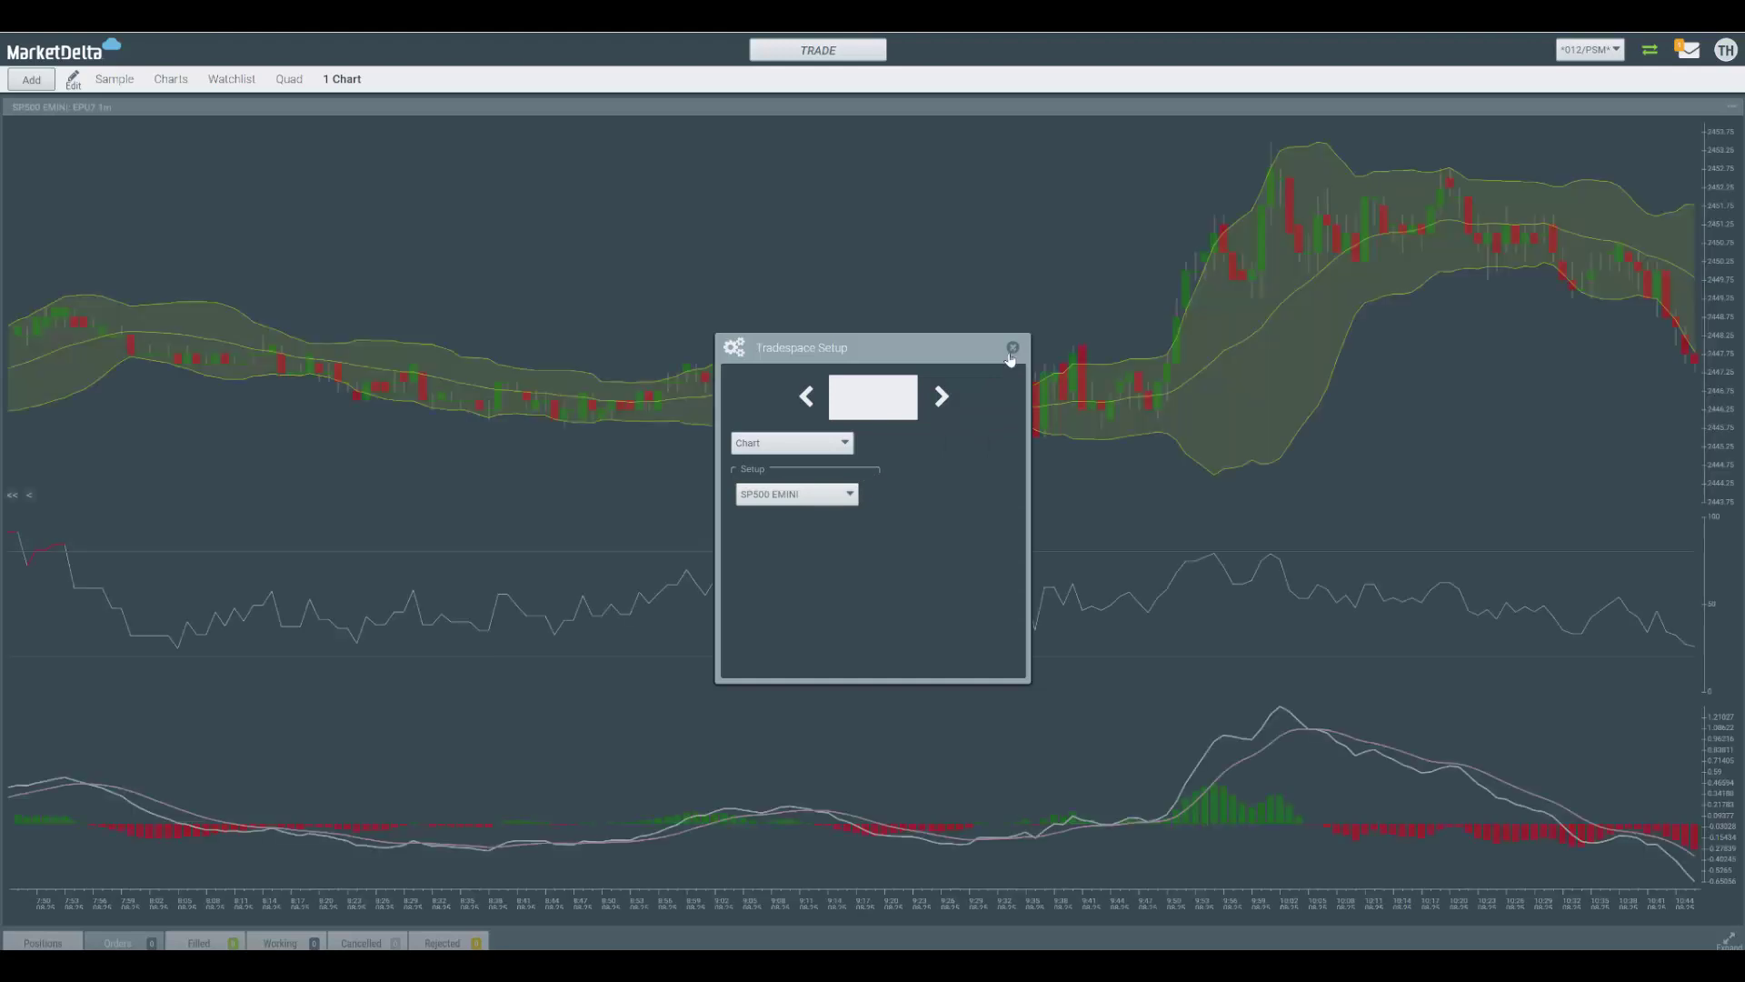
pyautogui.click(1013, 349)
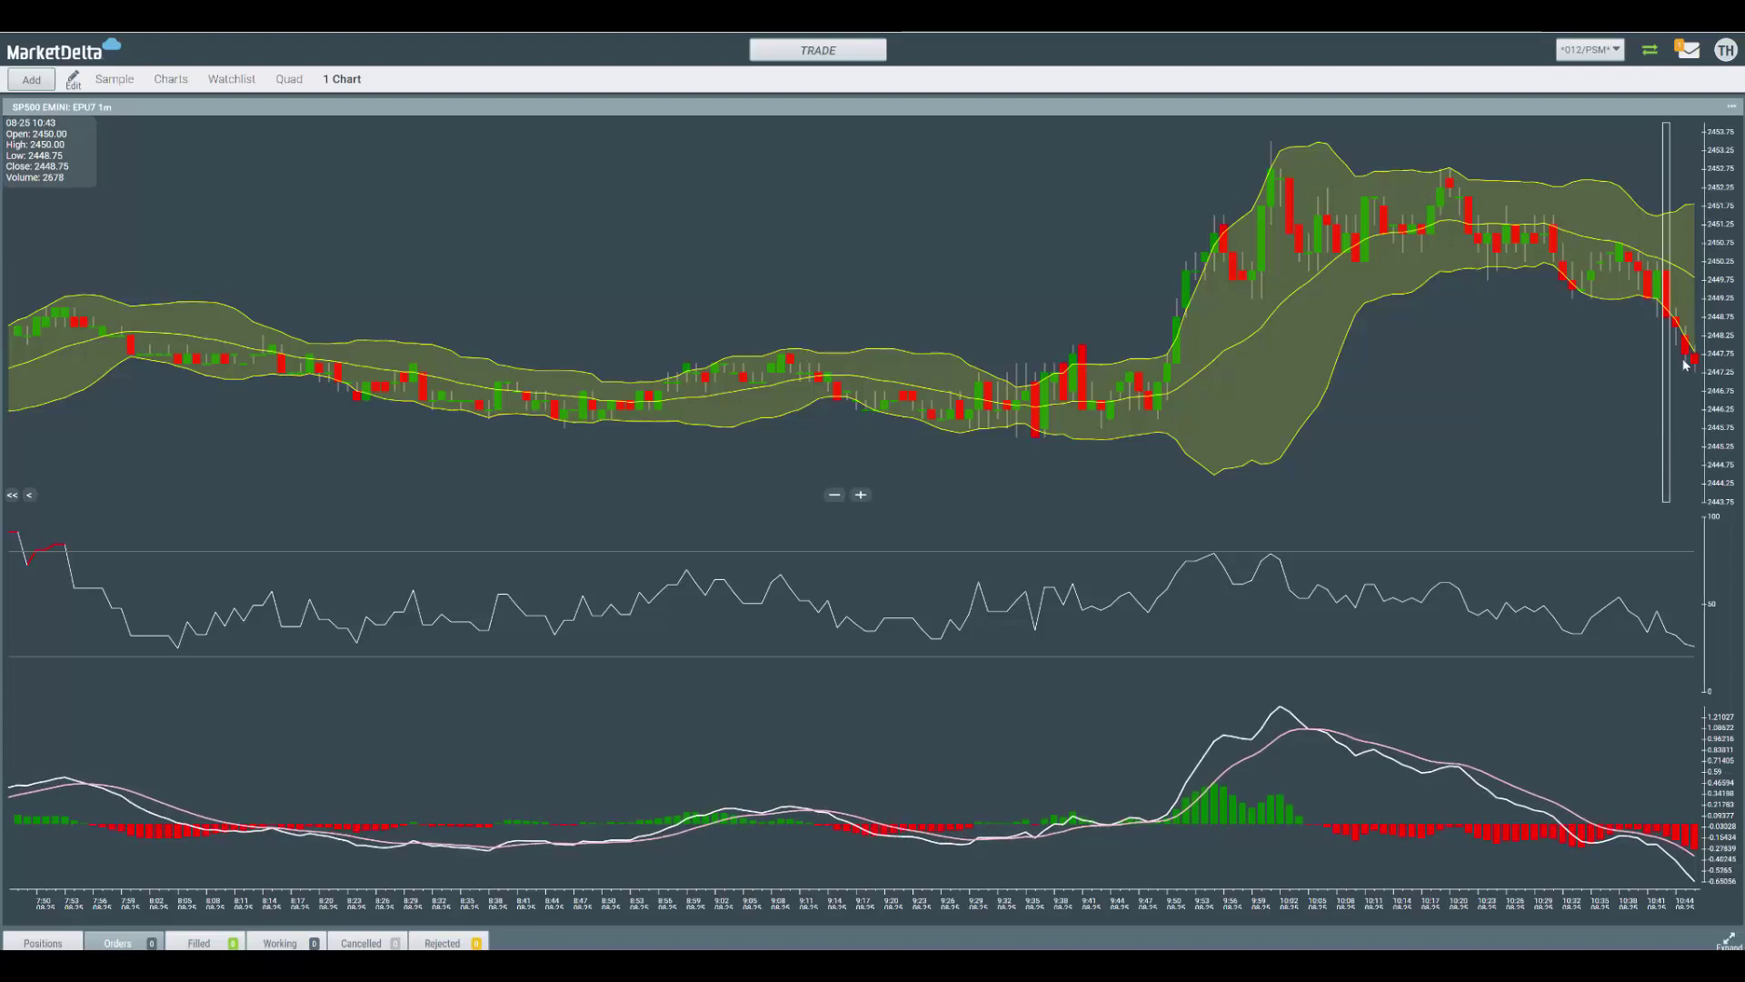
# Step: Return to the Quad layout and look up an EPU7 order ticket, closing it without ordering
pyautogui.click(289, 79)
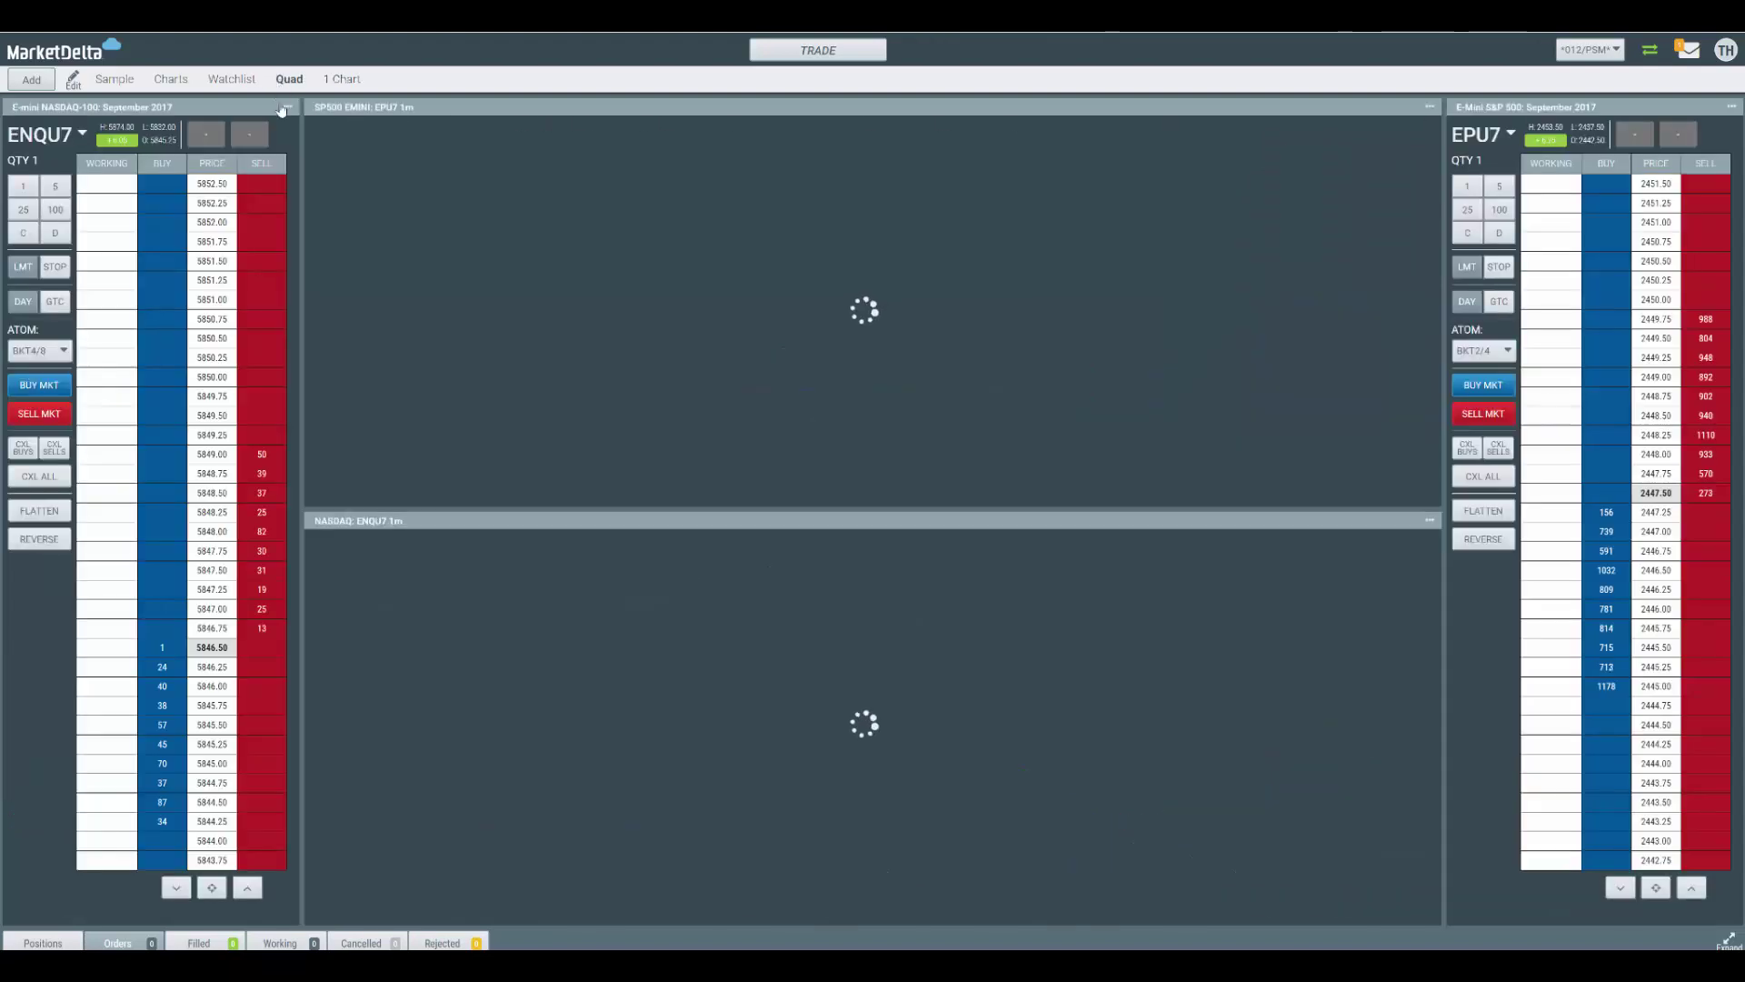
pyautogui.click(832, 53)
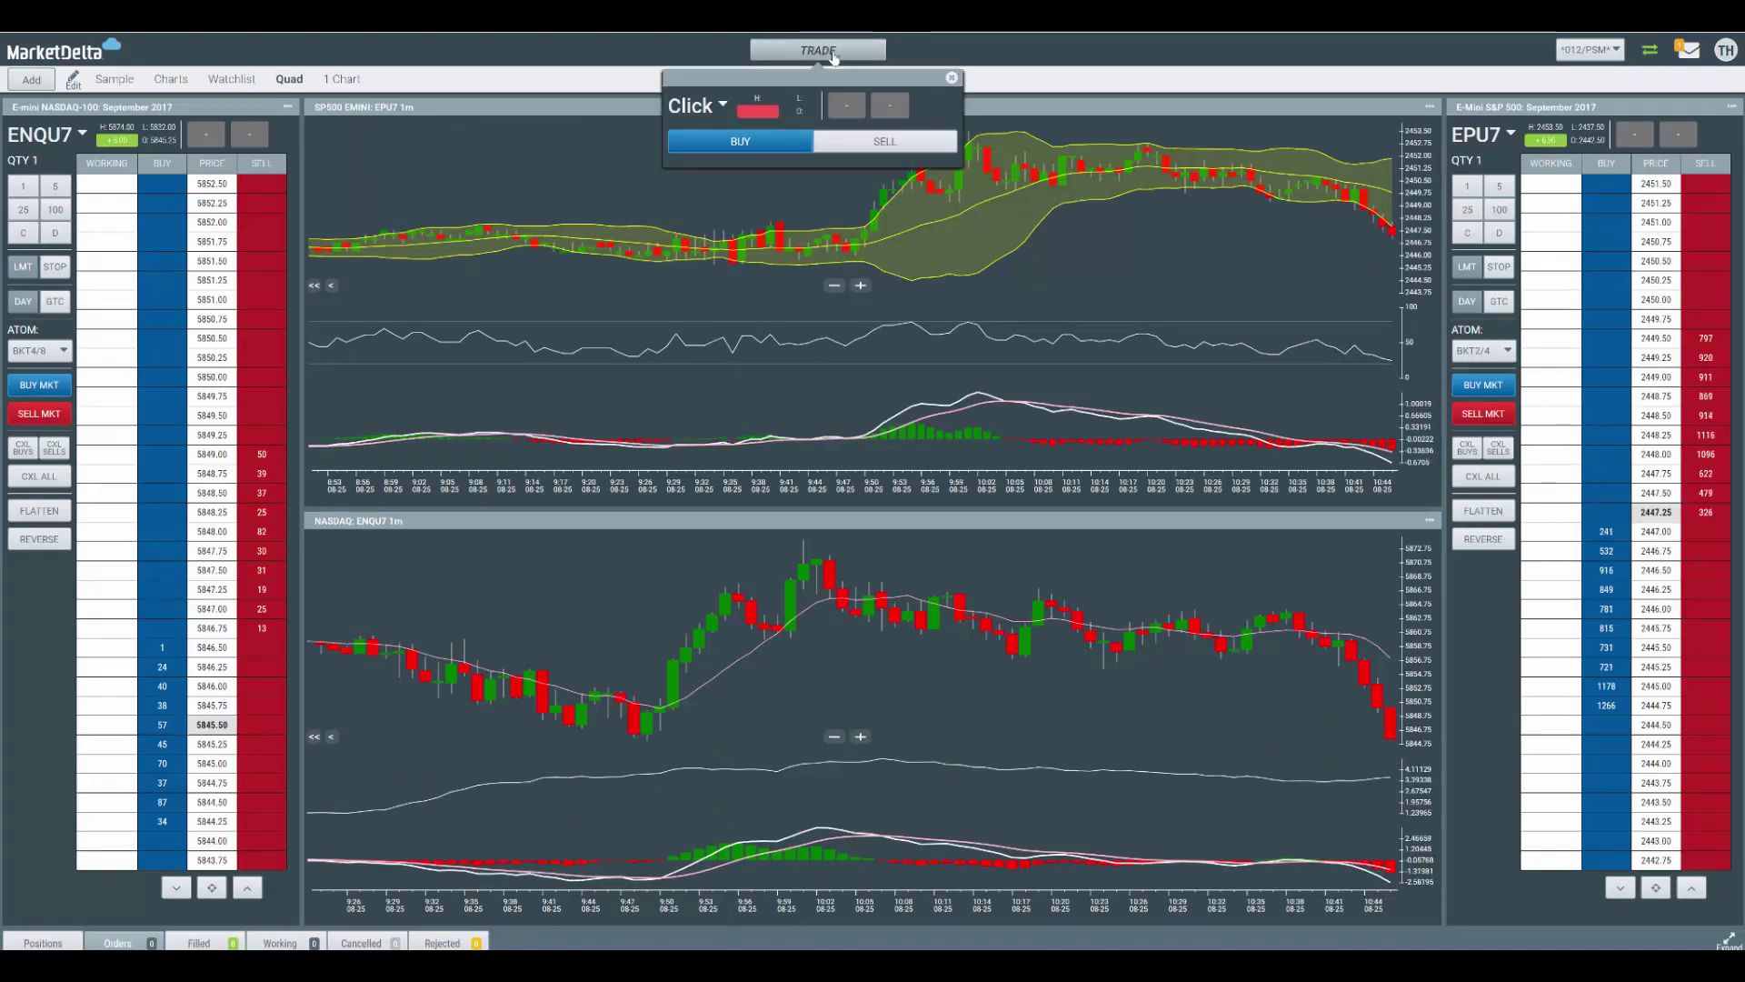
pyautogui.click(695, 105)
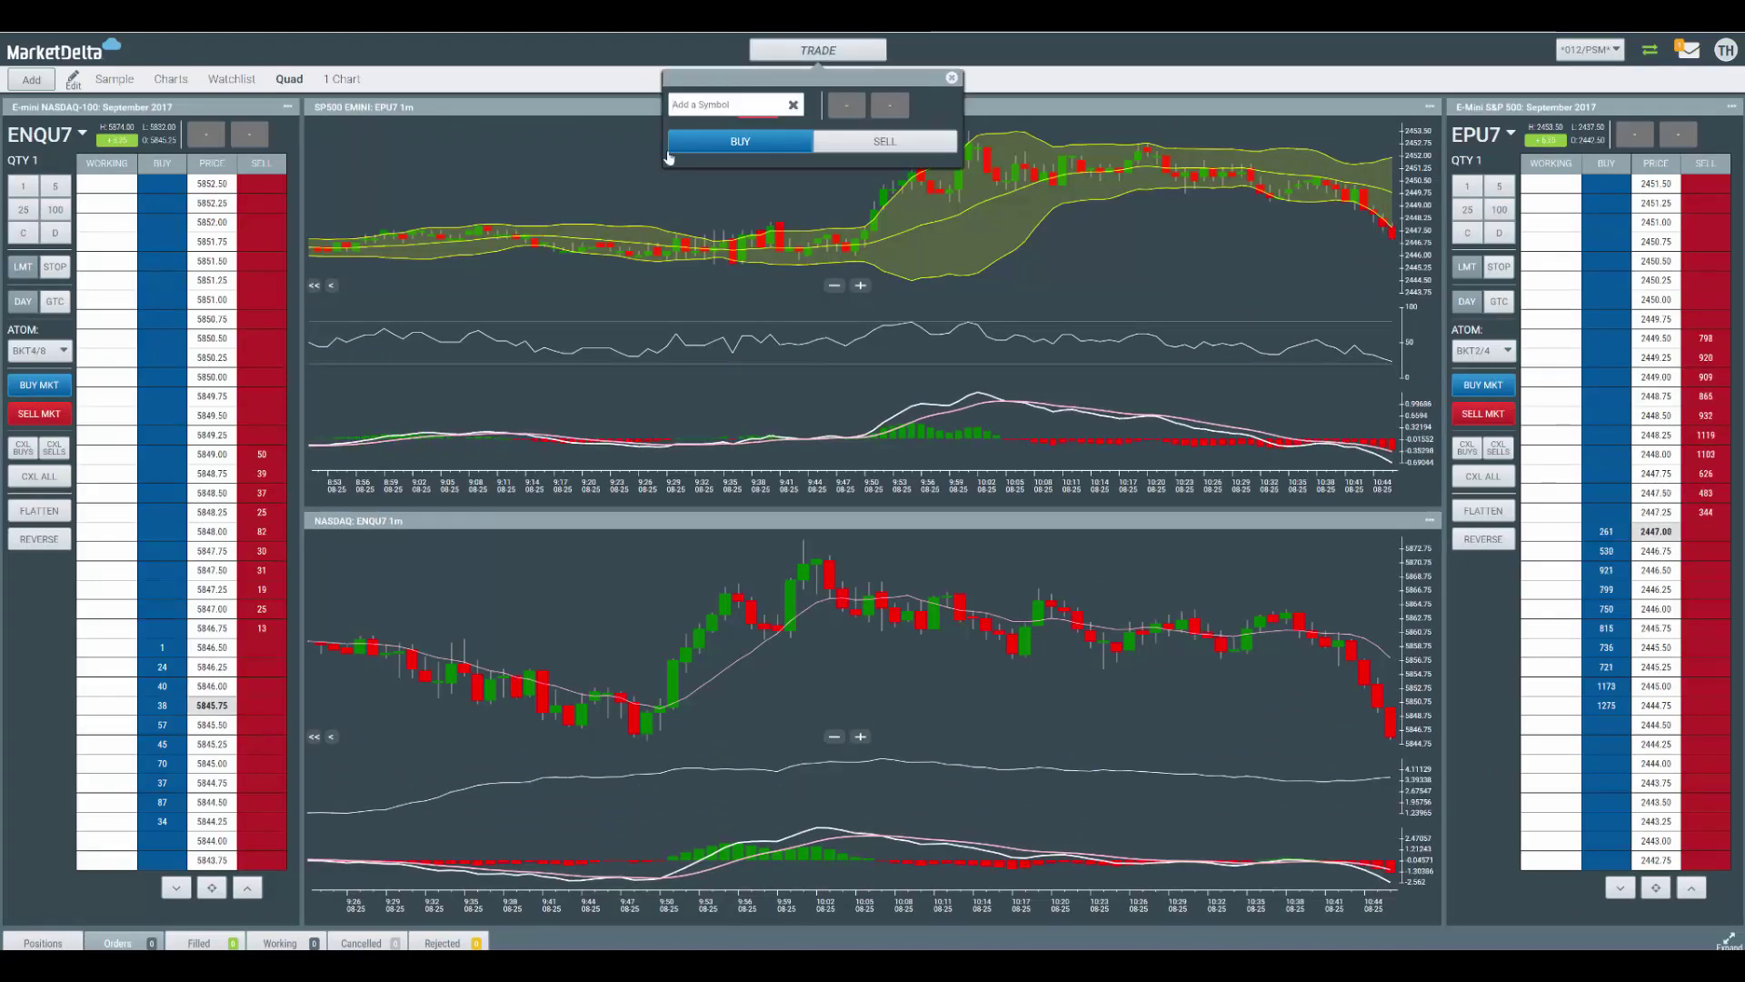
pyautogui.write('ep')
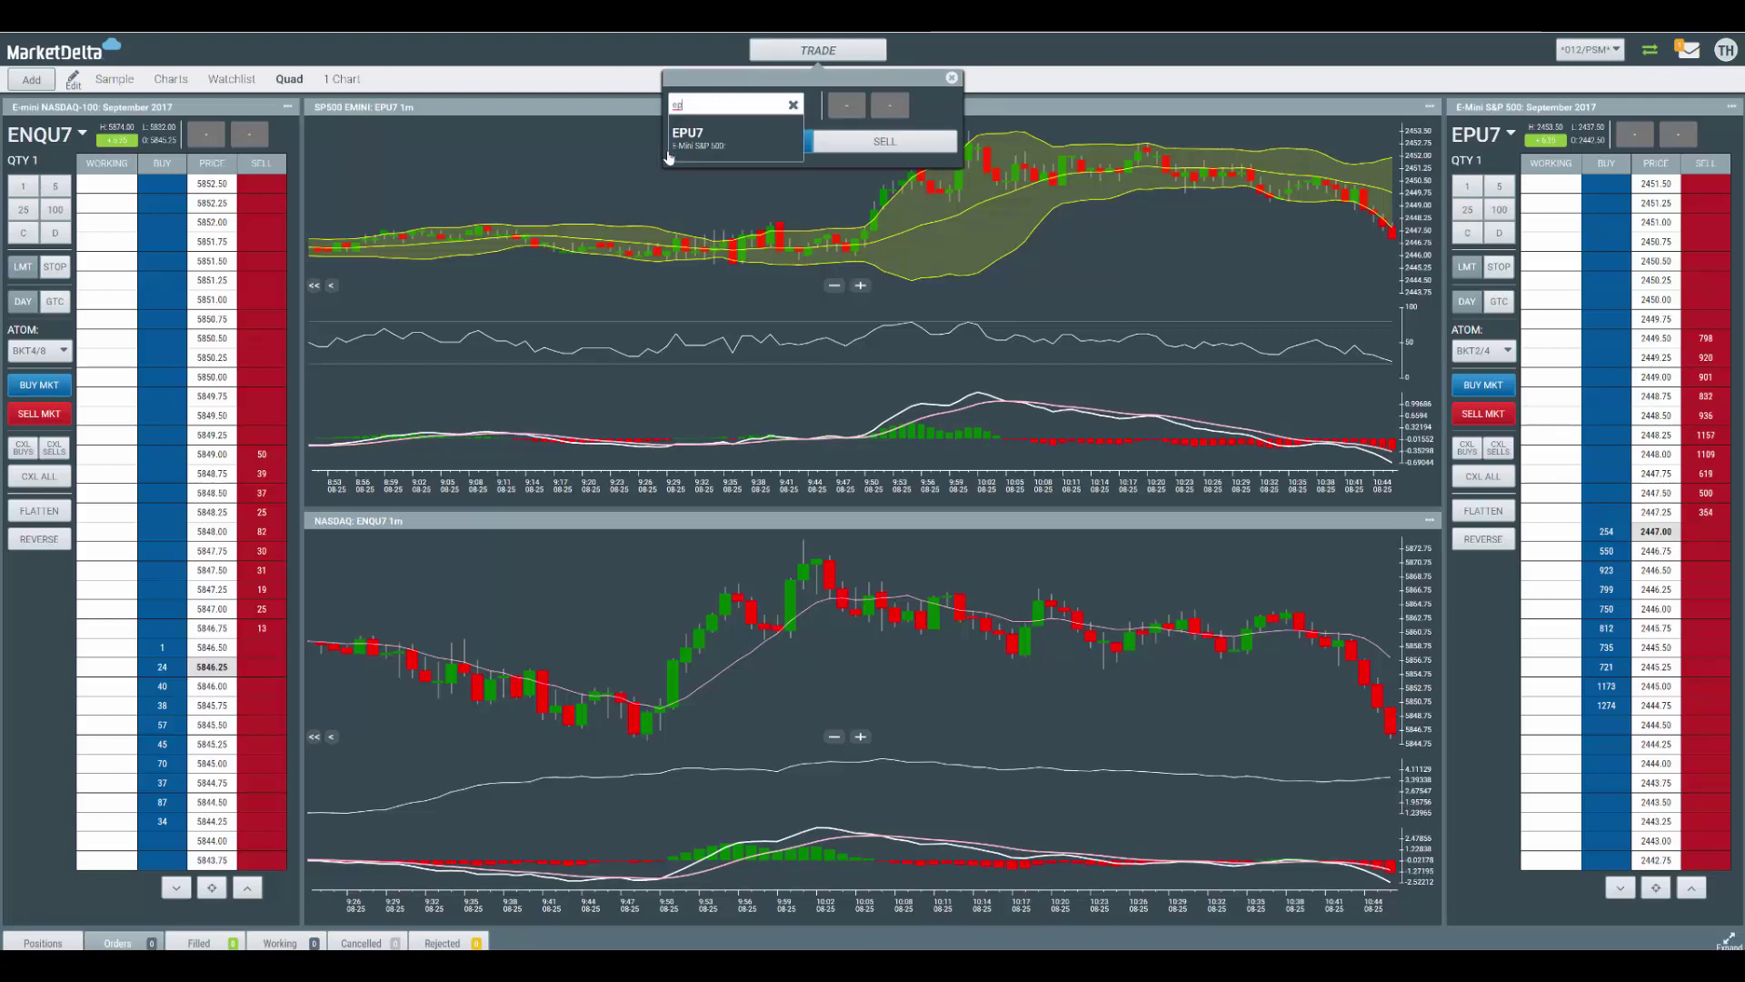
pyautogui.click(681, 138)
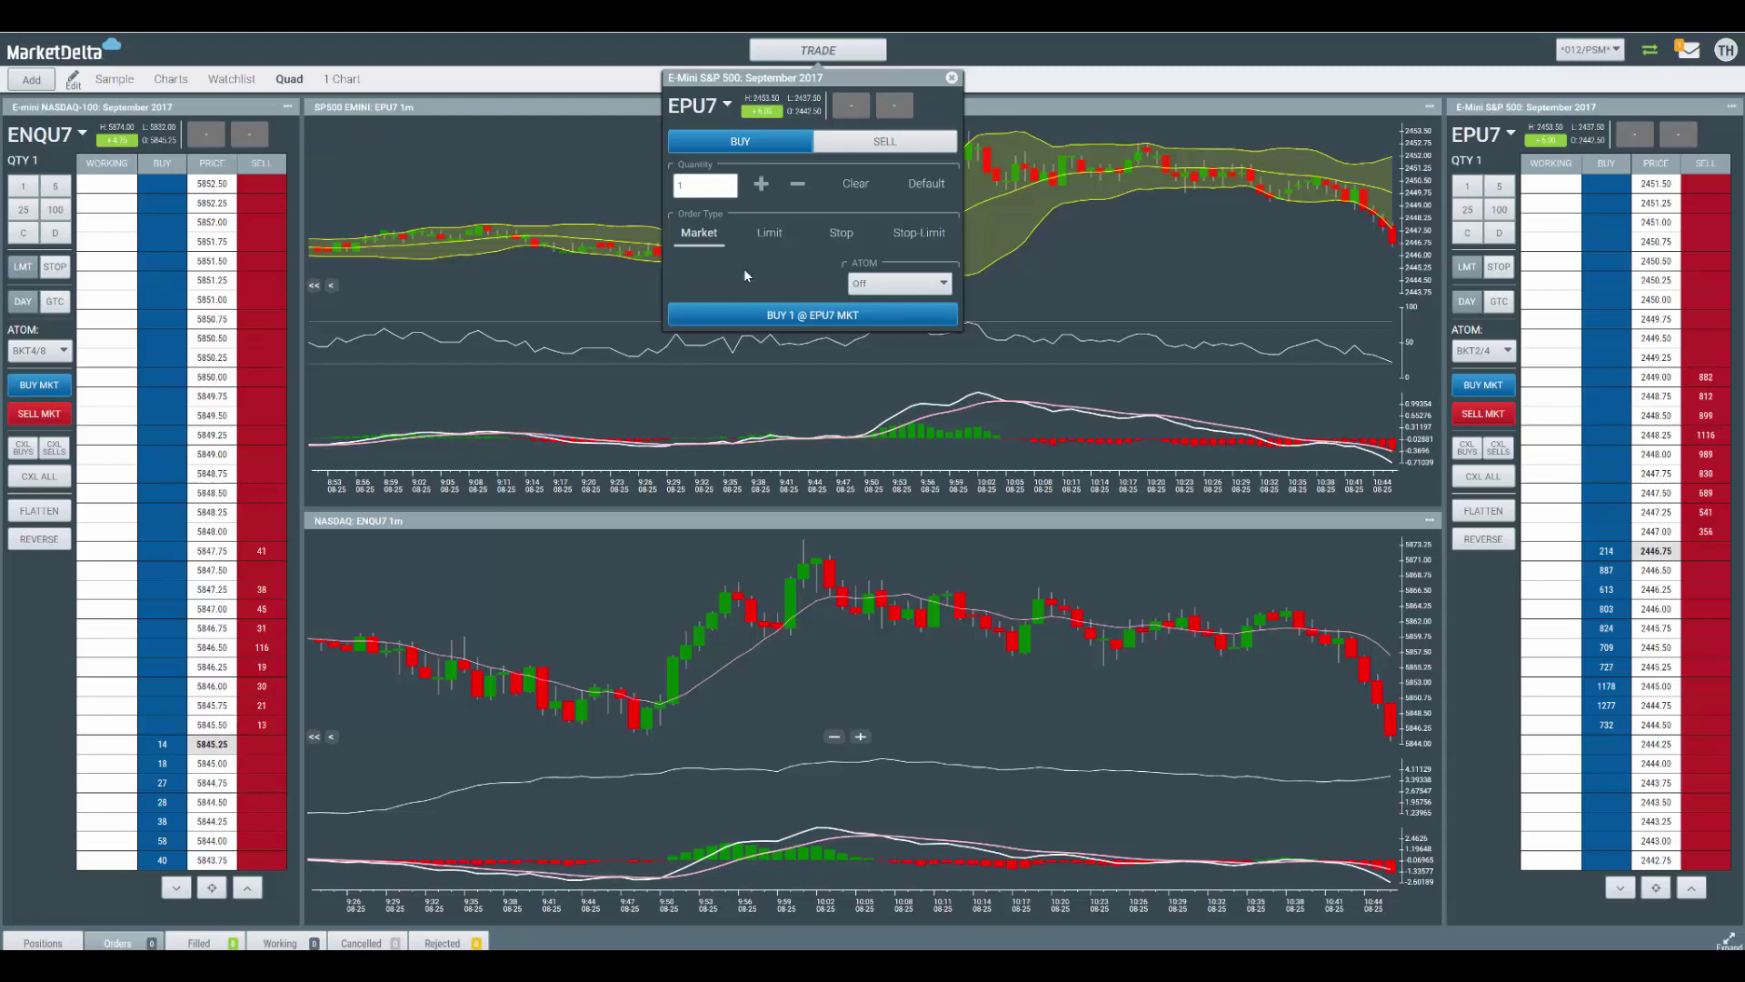
pyautogui.click(953, 80)
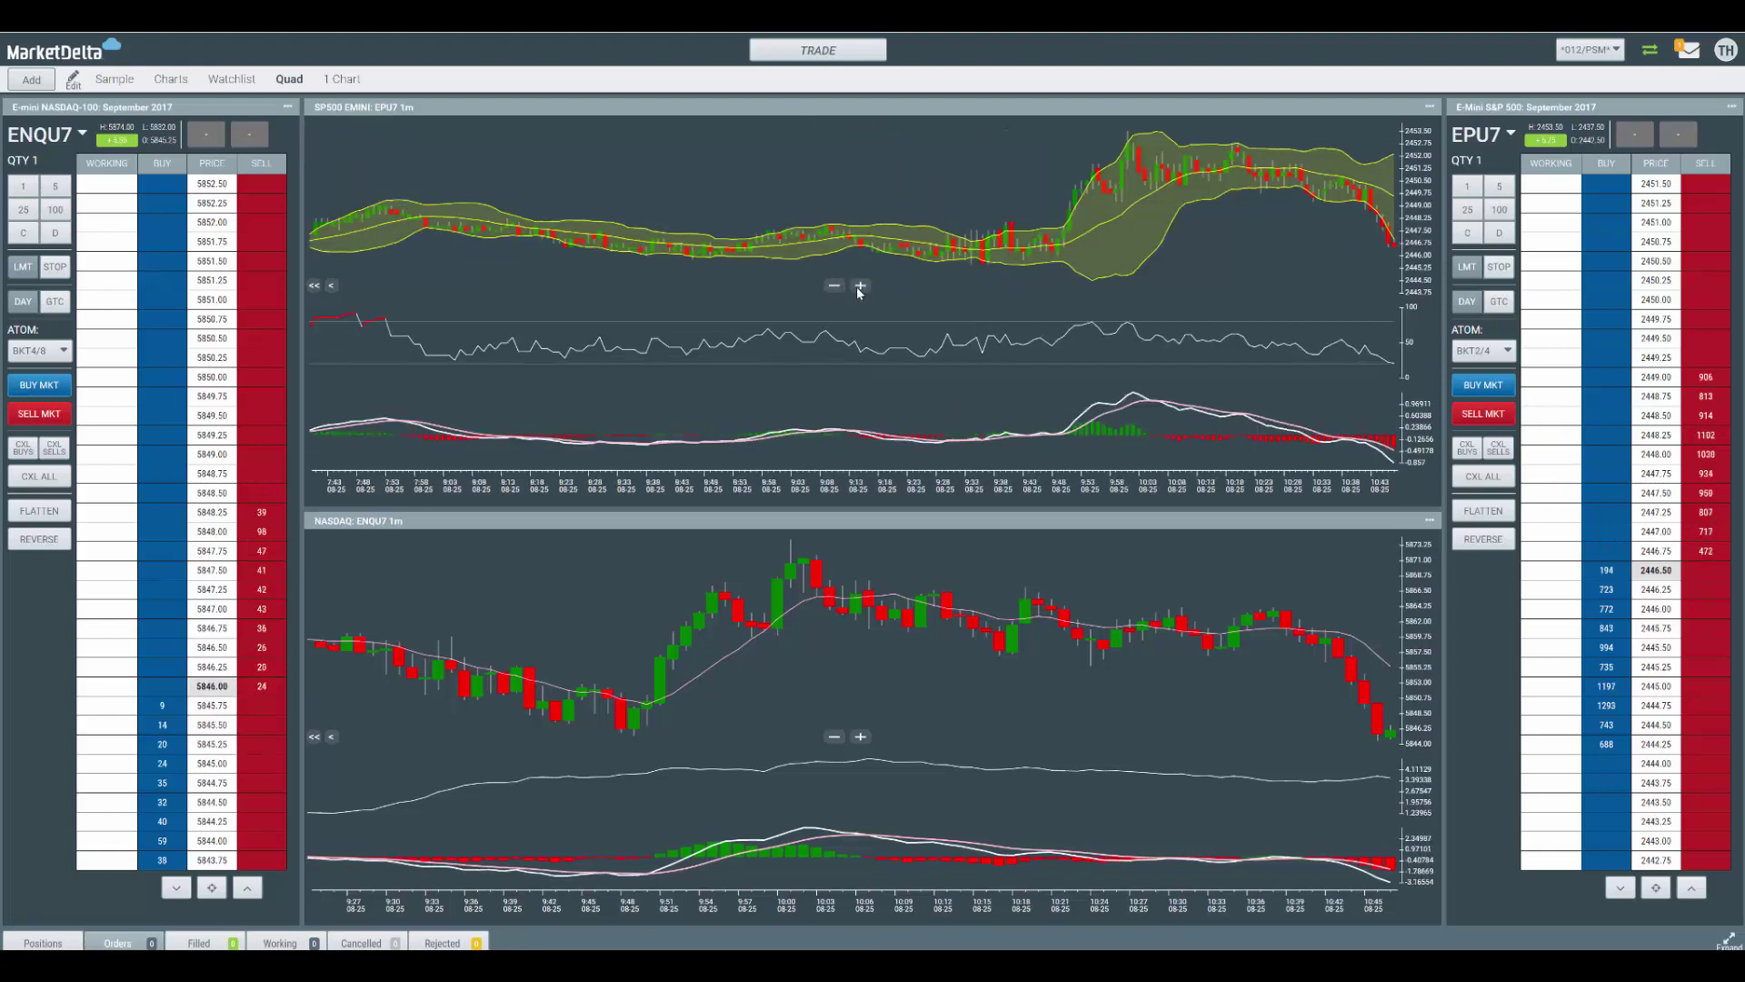
pyautogui.click(332, 287)
pyautogui.click(333, 287)
pyautogui.click(333, 288)
pyautogui.click(332, 288)
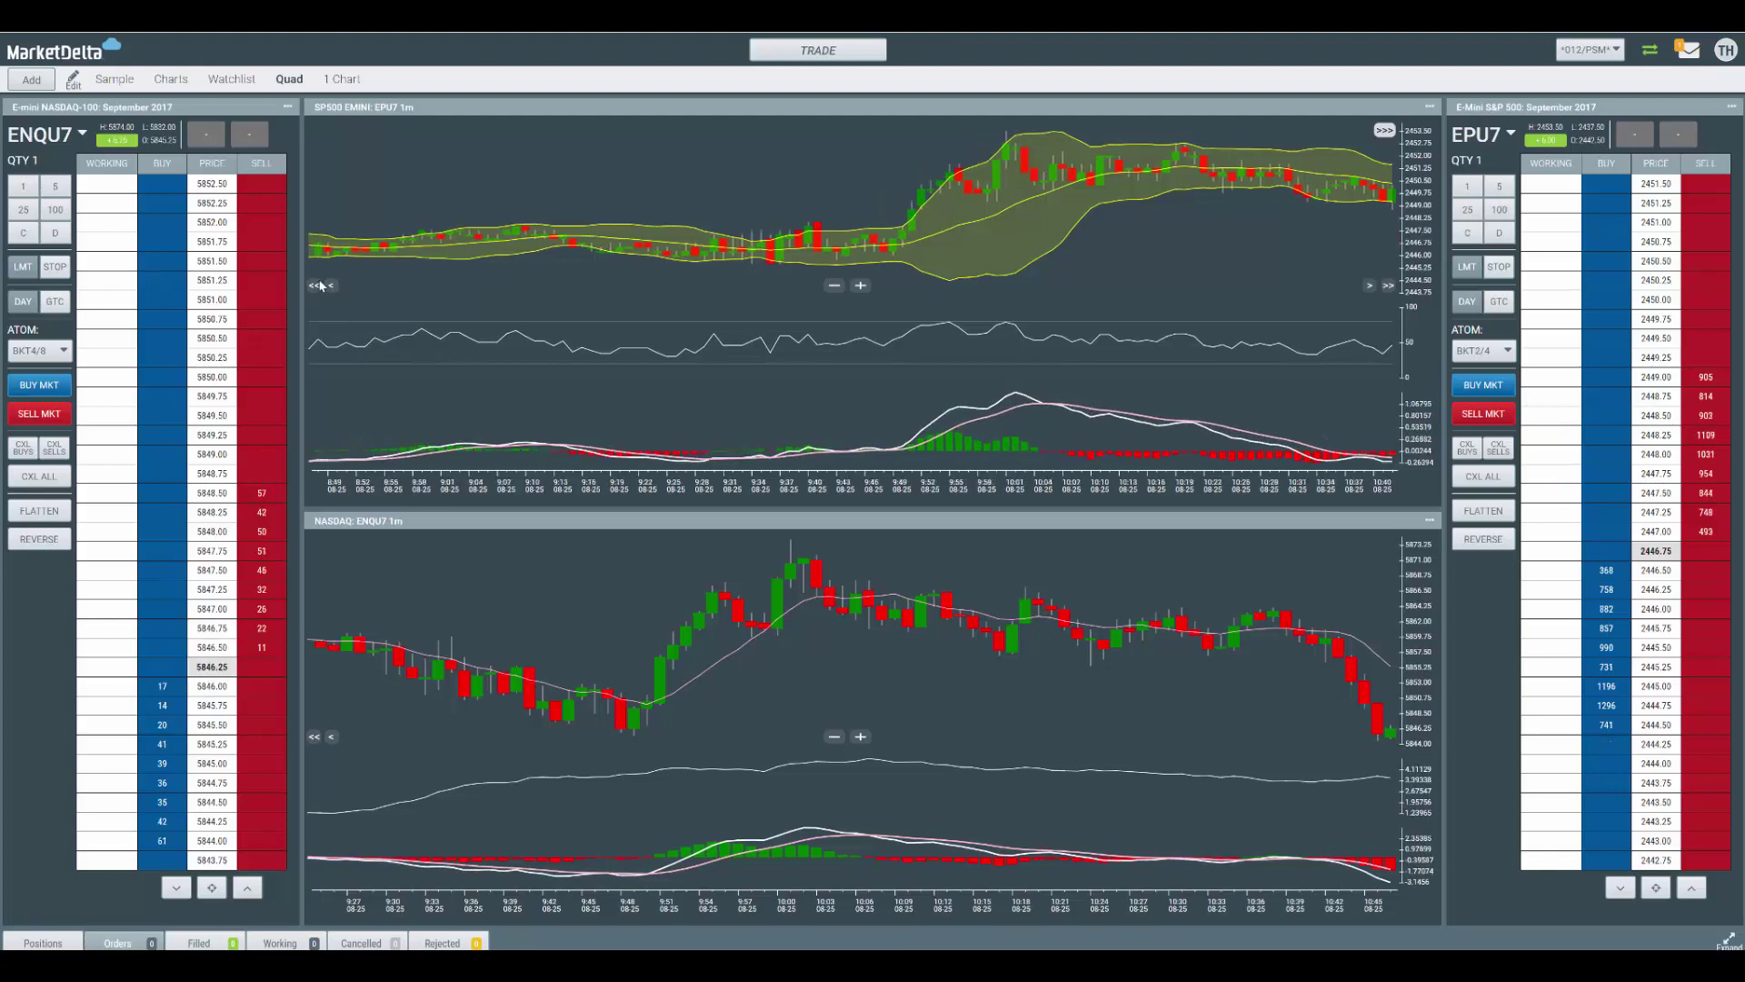
pyautogui.click(316, 287)
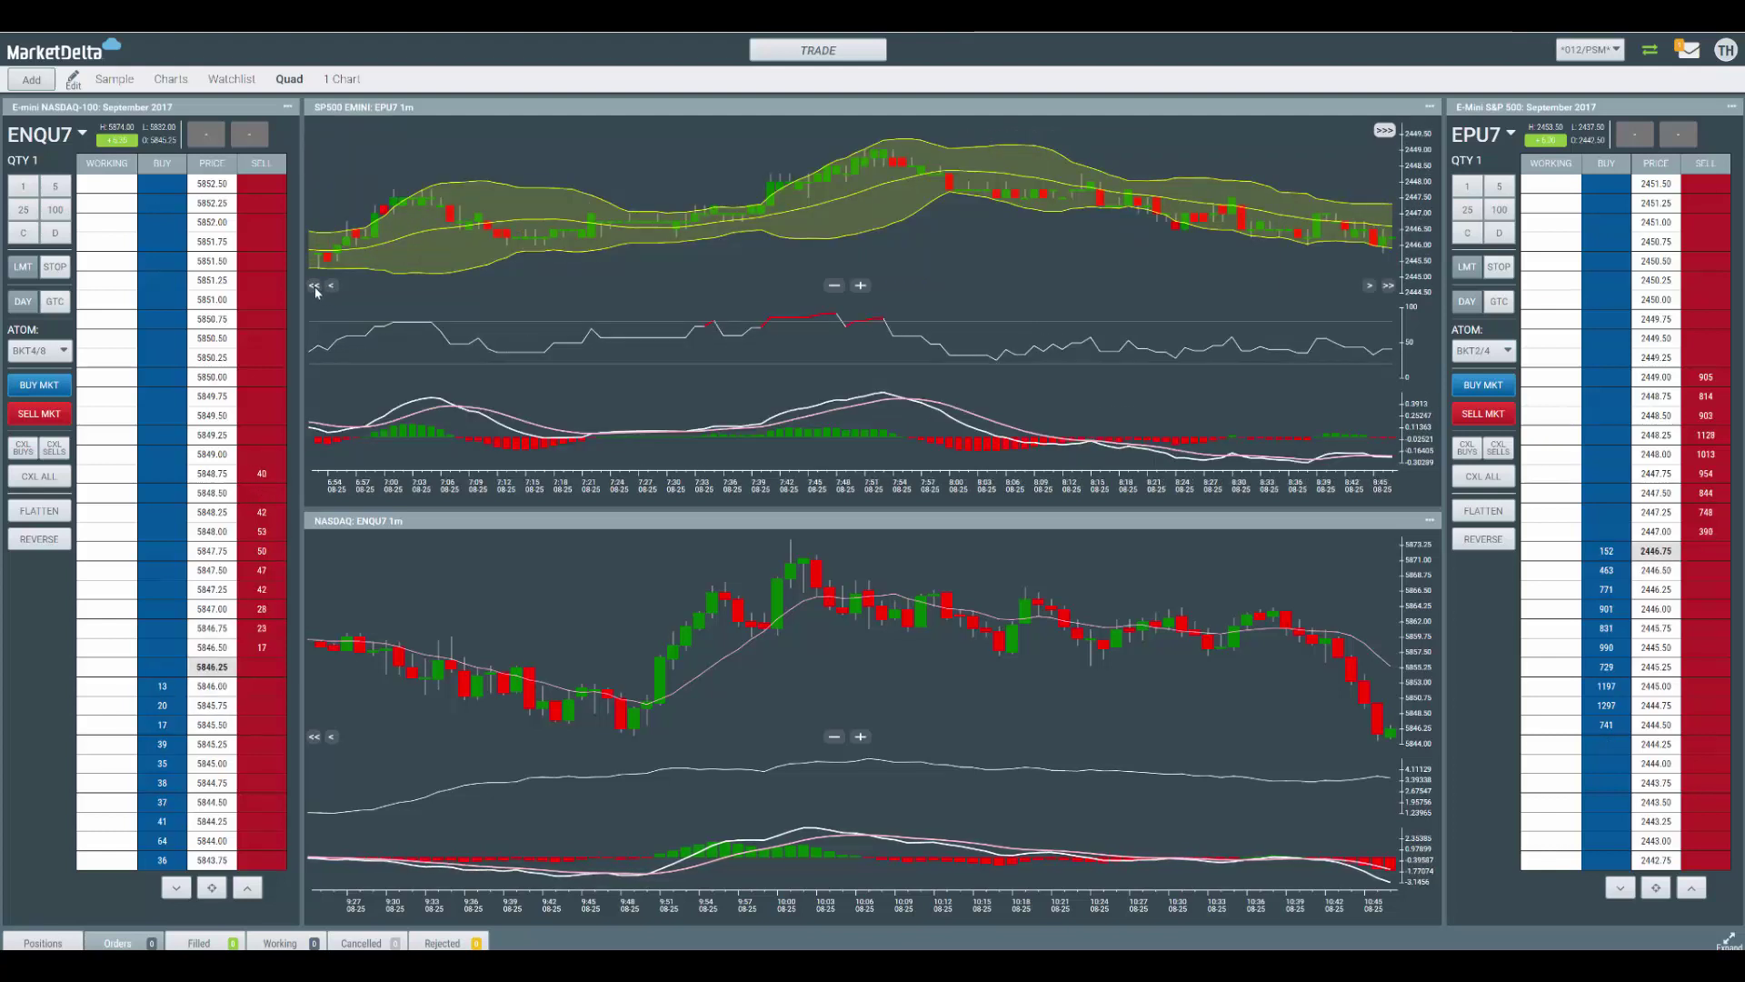
pyautogui.click(315, 287)
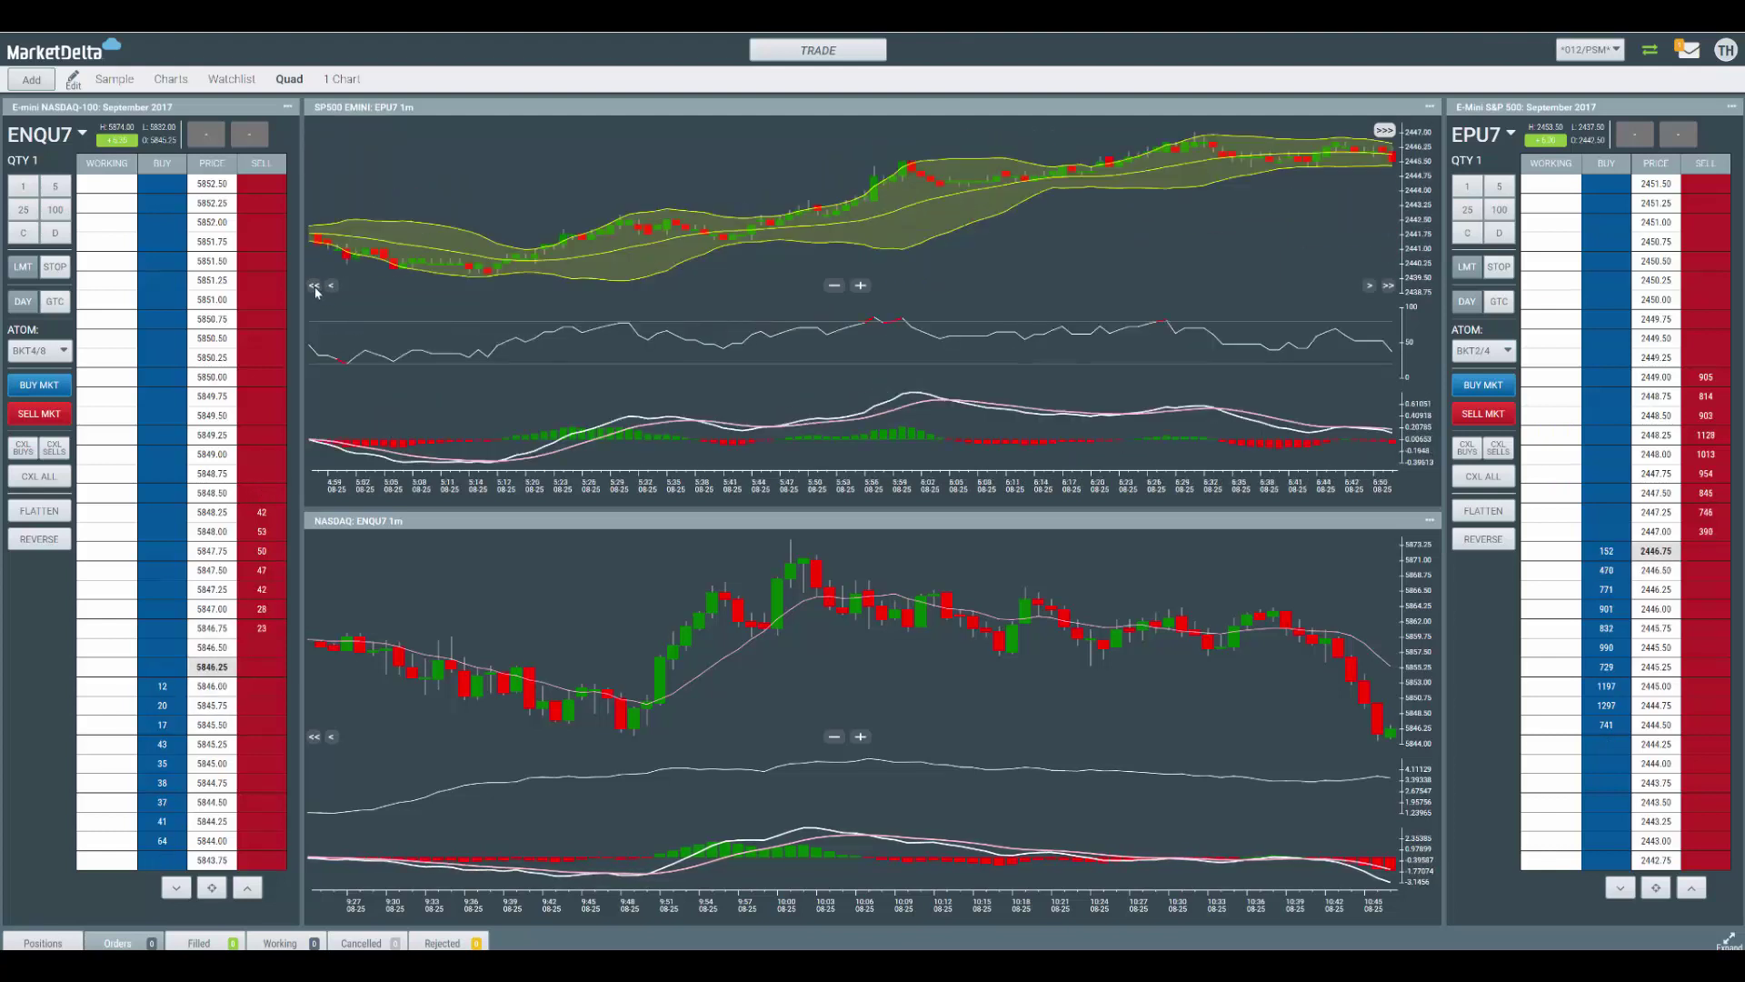
pyautogui.click(1384, 132)
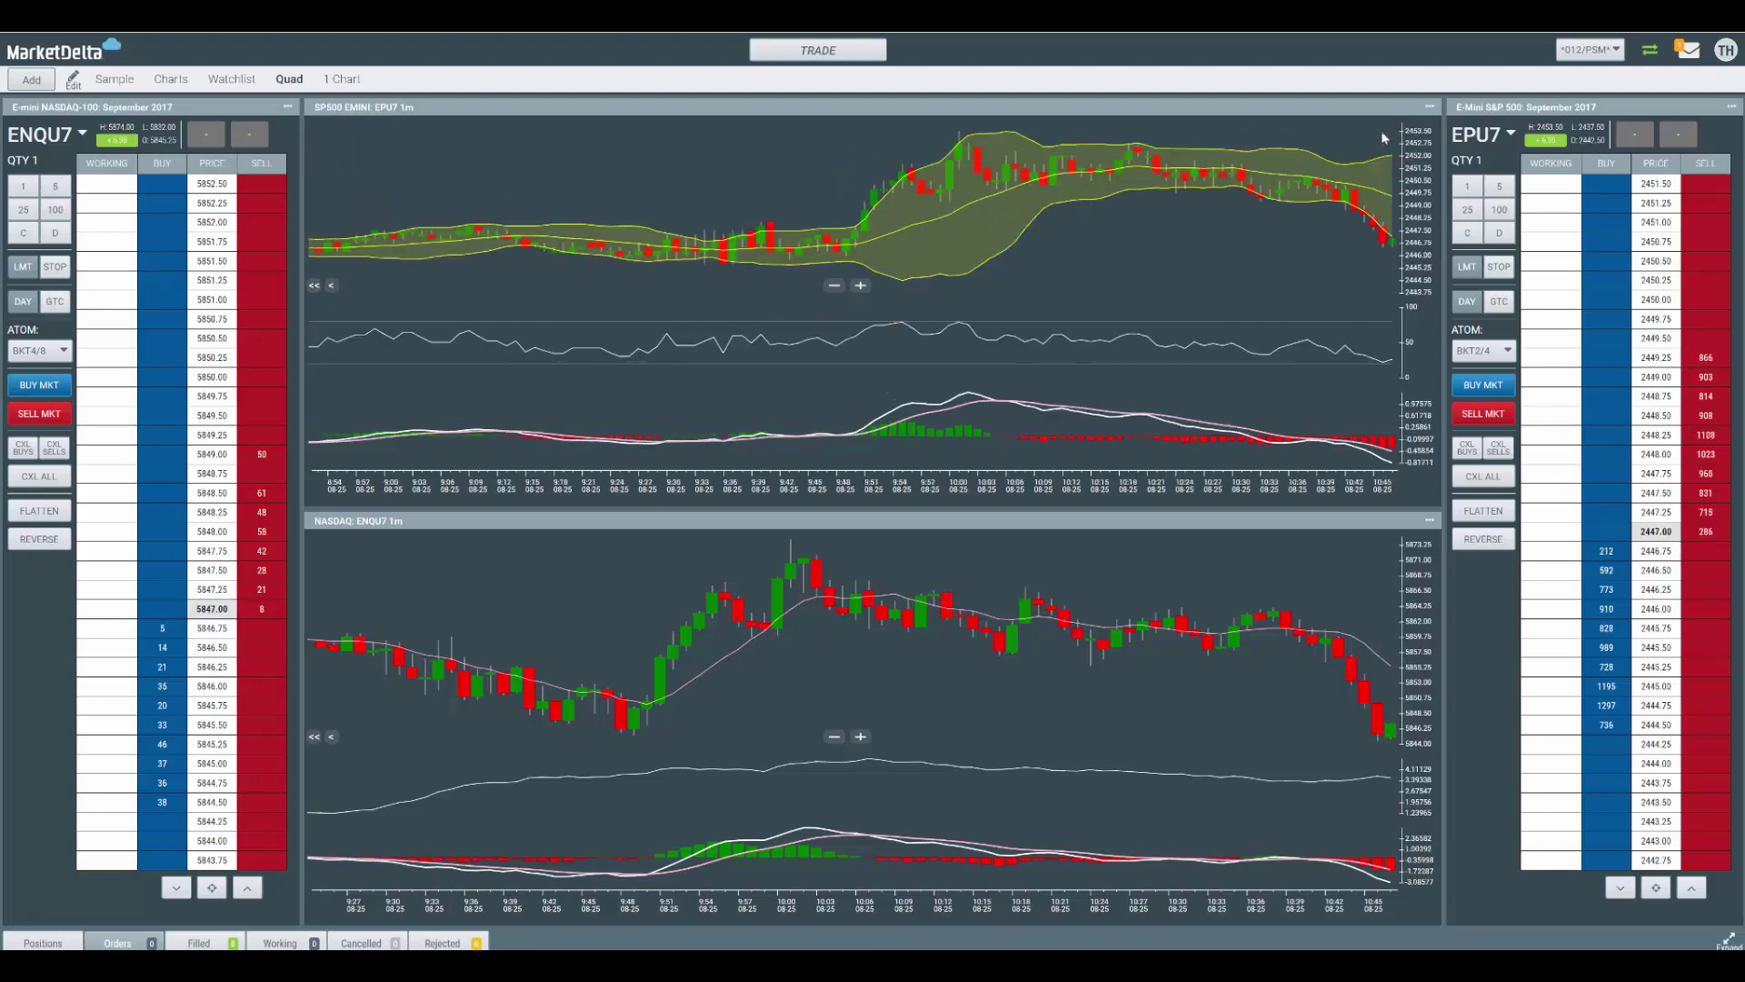